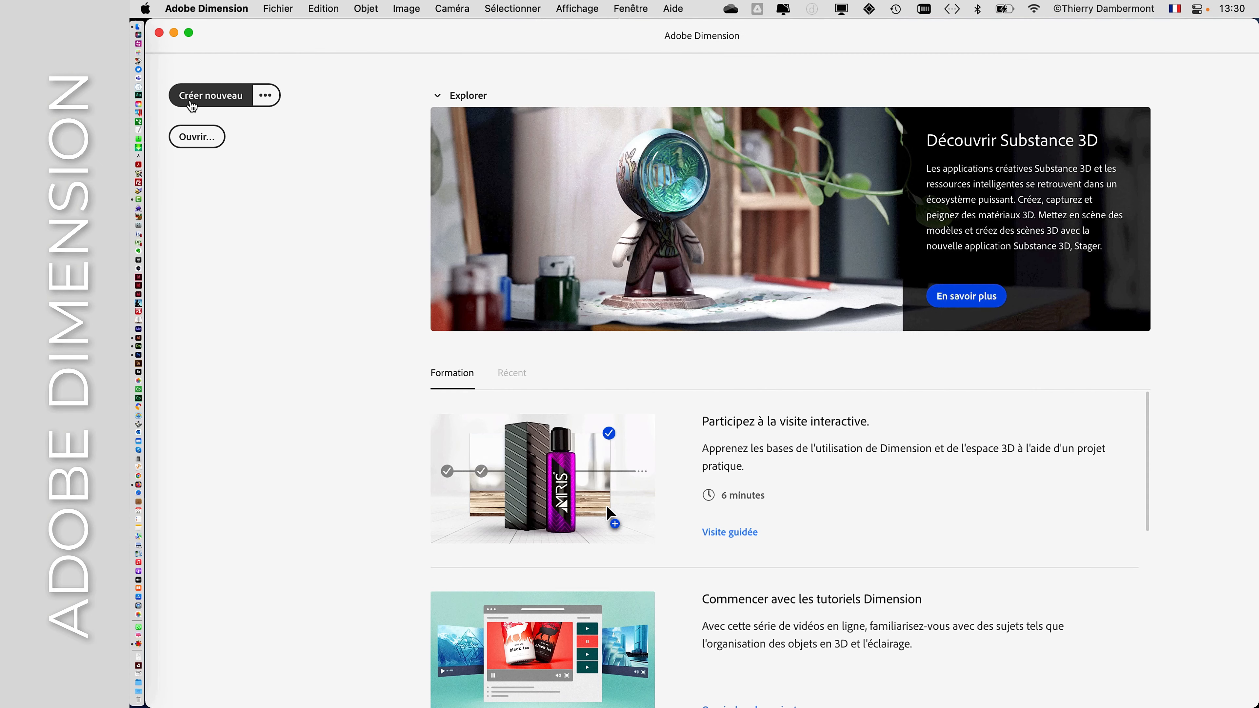
Step: Open formatA5-04 avec le gaufrage and examine the embossed Panache lettering on its front and the text on its back
click(192, 106)
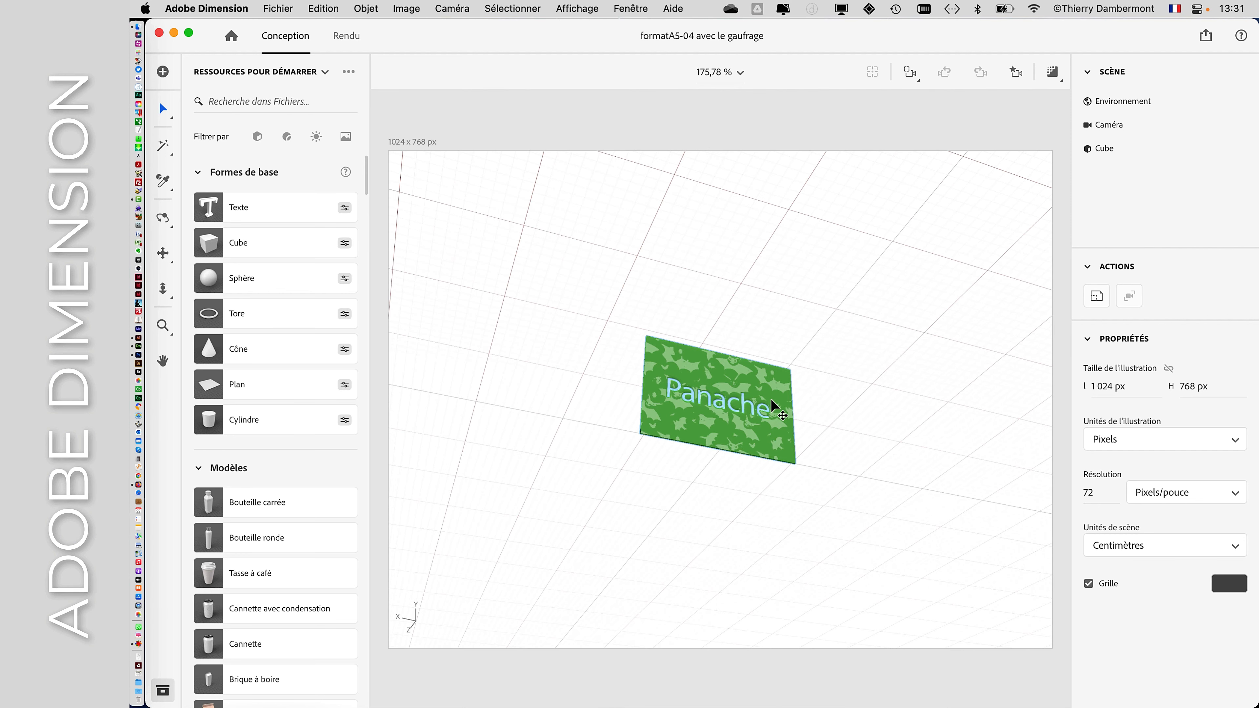
drag(792, 413, 658, 521)
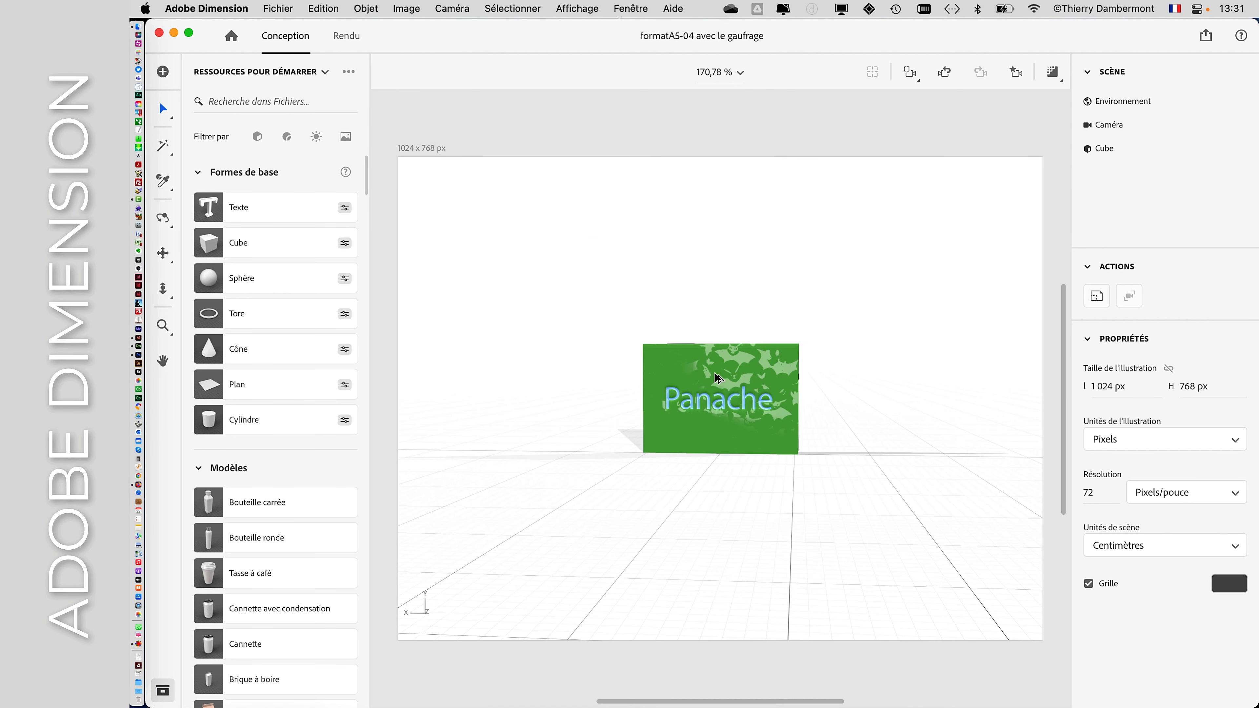
scroll(719, 379, up, 10)
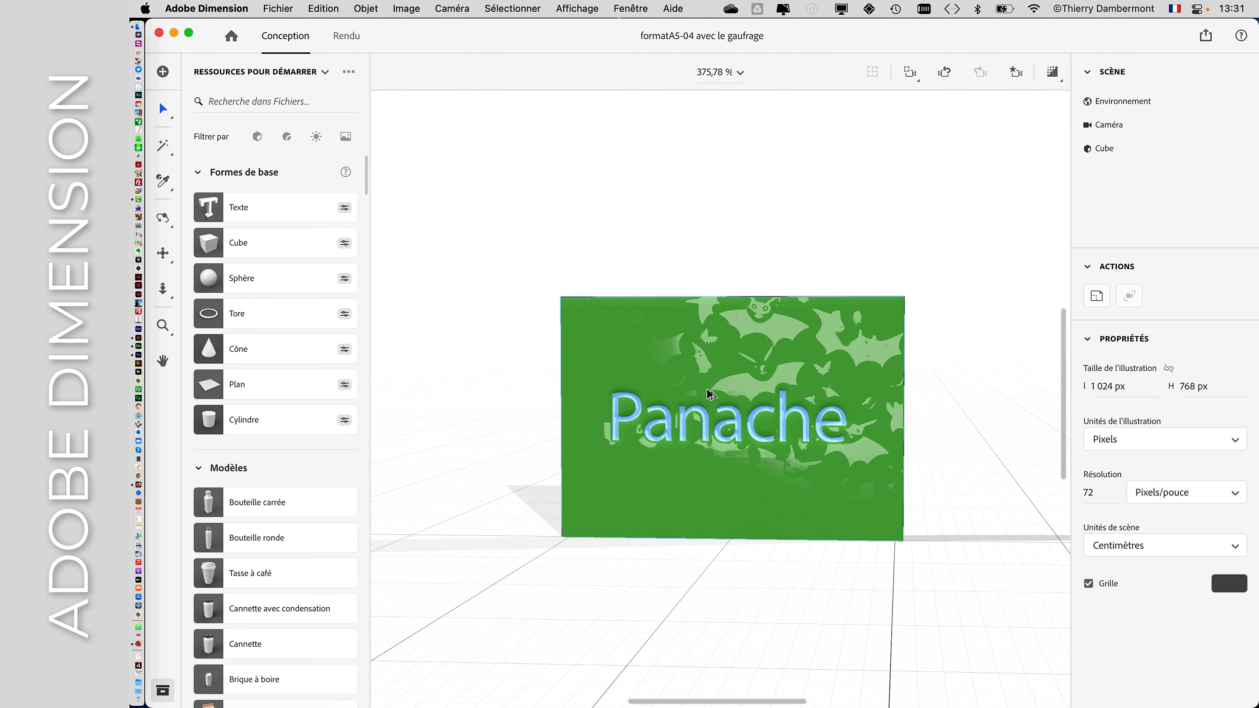
scroll(711, 394, up, 4)
drag(706, 450, 694, 422)
scroll(693, 418, down, 1)
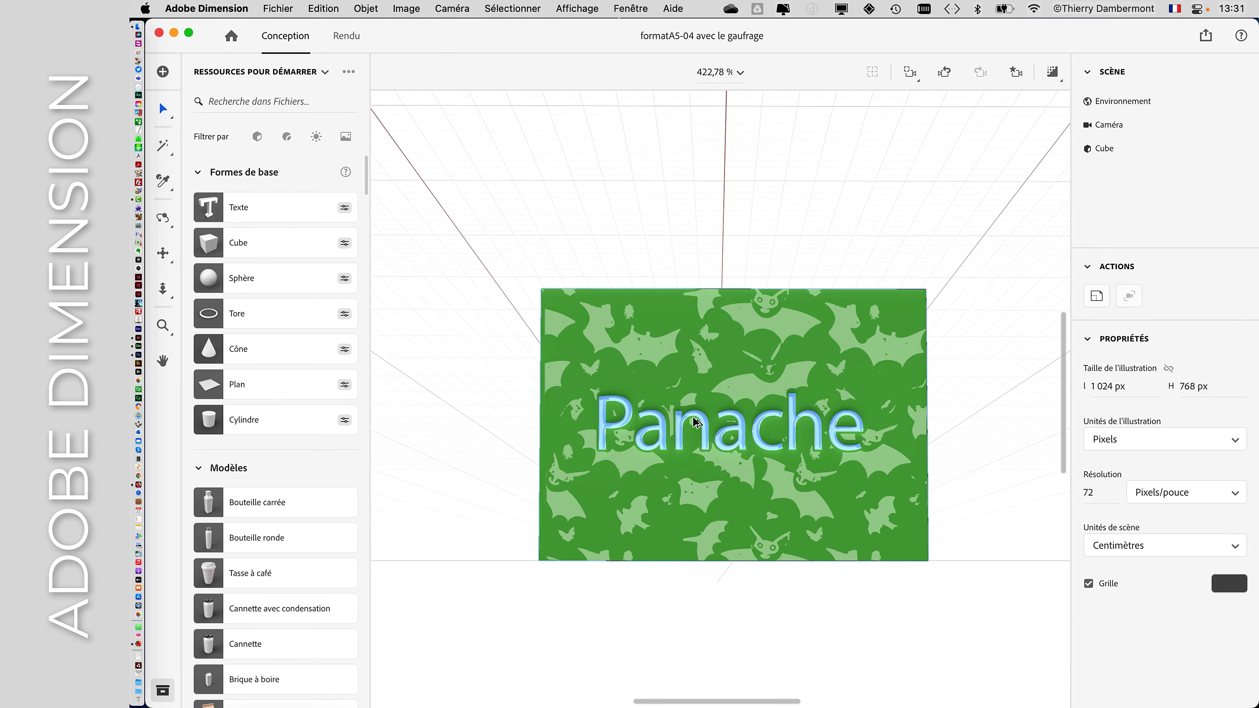
scroll(696, 422, up, 8)
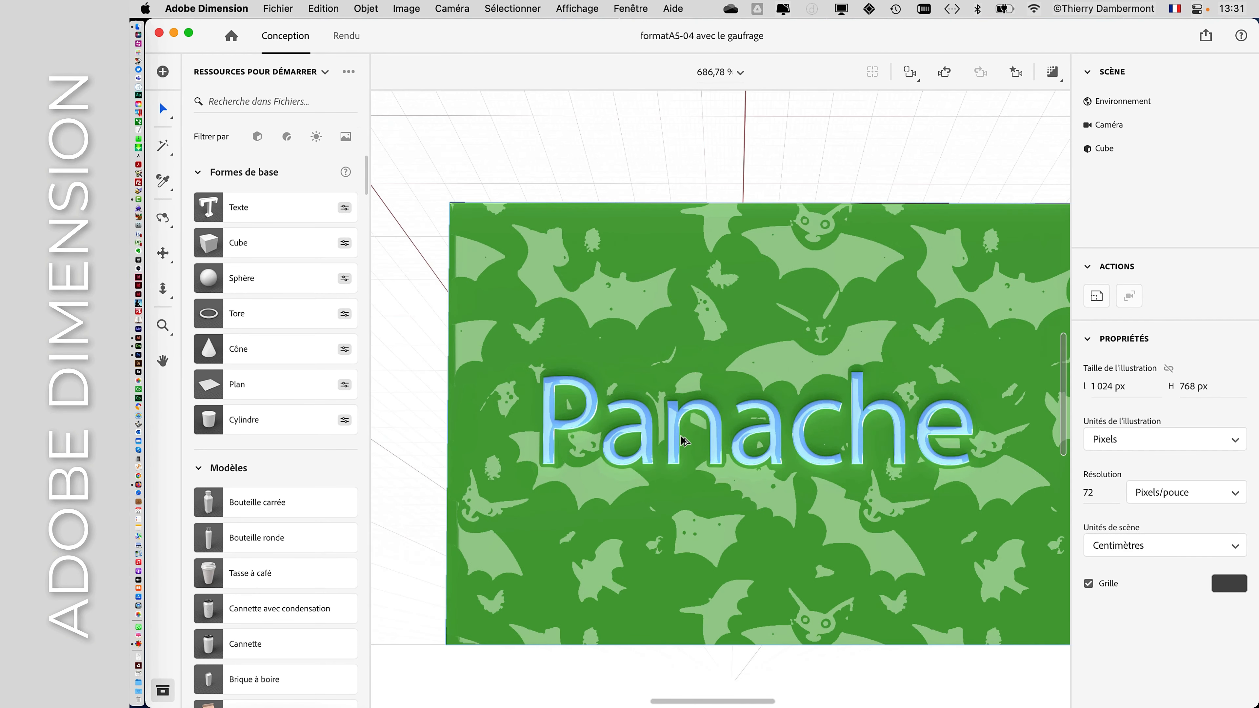
scroll(684, 440, up, 6)
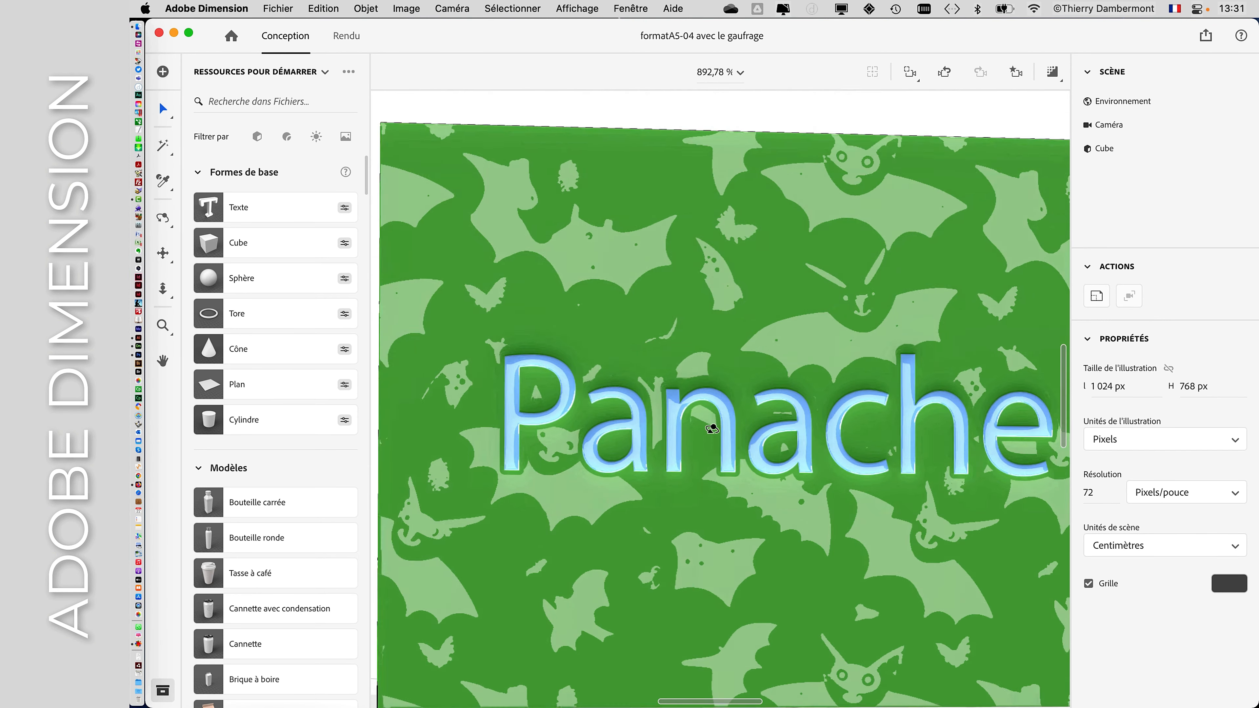
drag(711, 429, 684, 407)
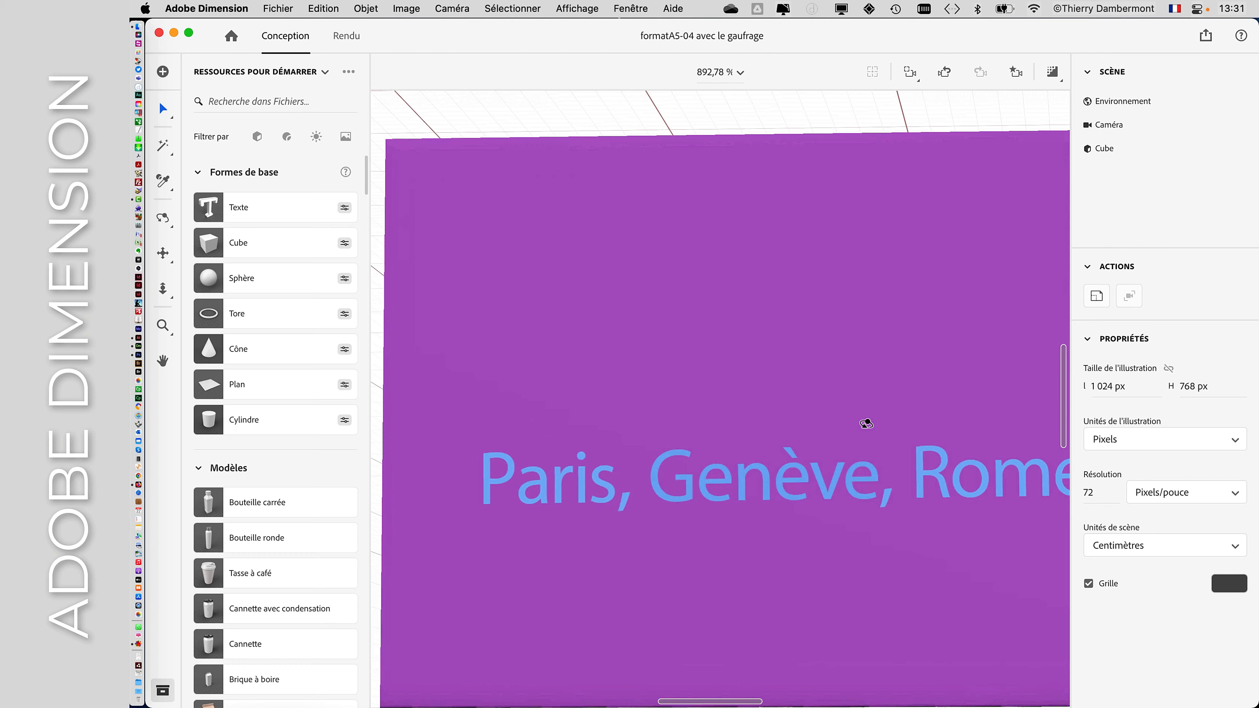
drag(866, 424, 687, 489)
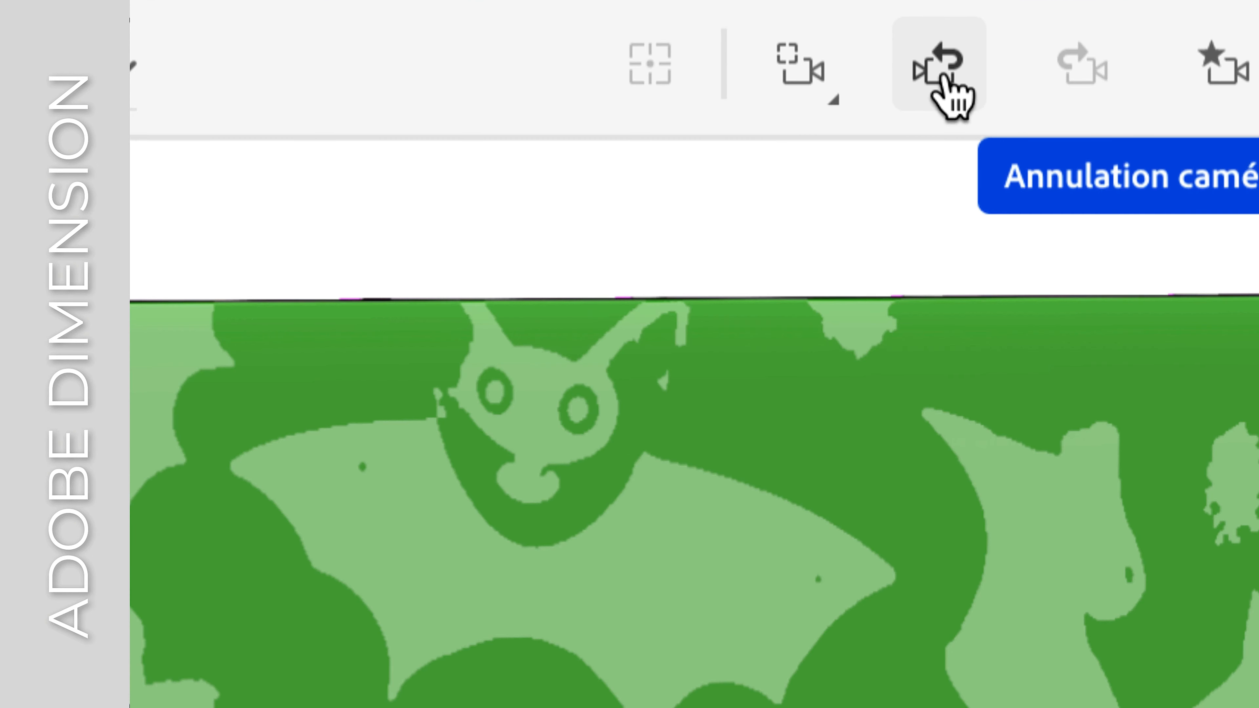
click(818, 69)
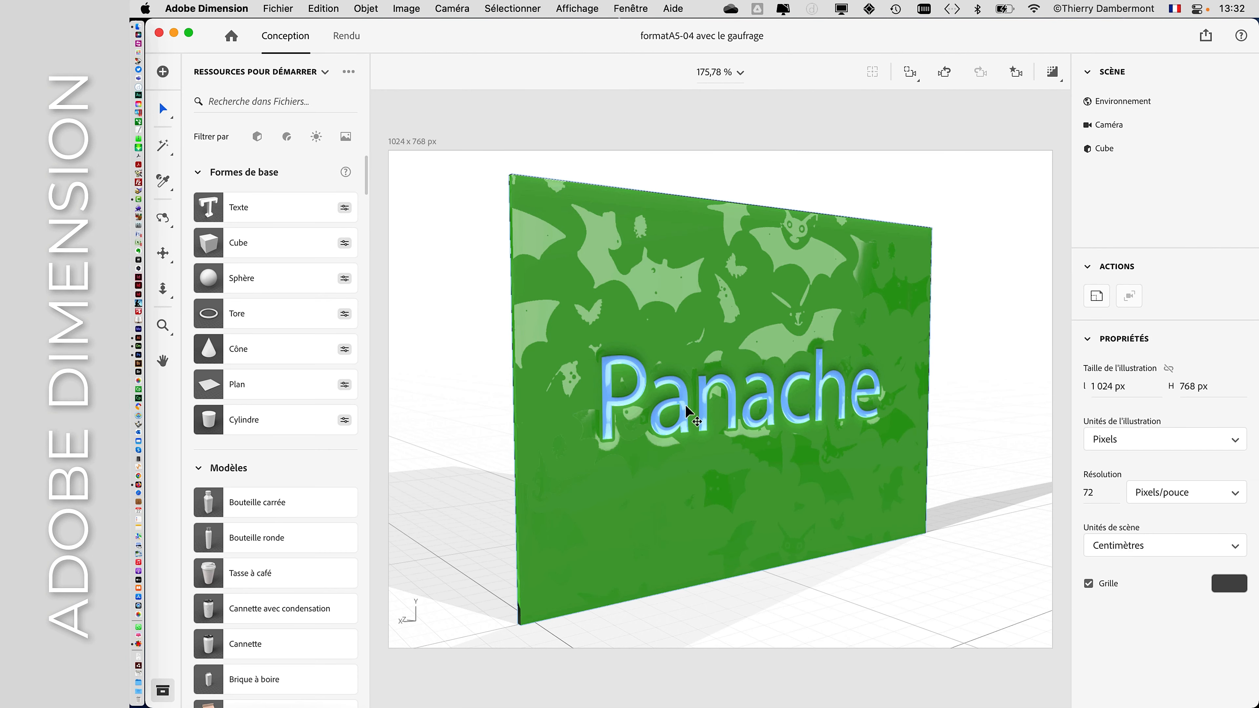
right_drag(687, 408, 610, 414)
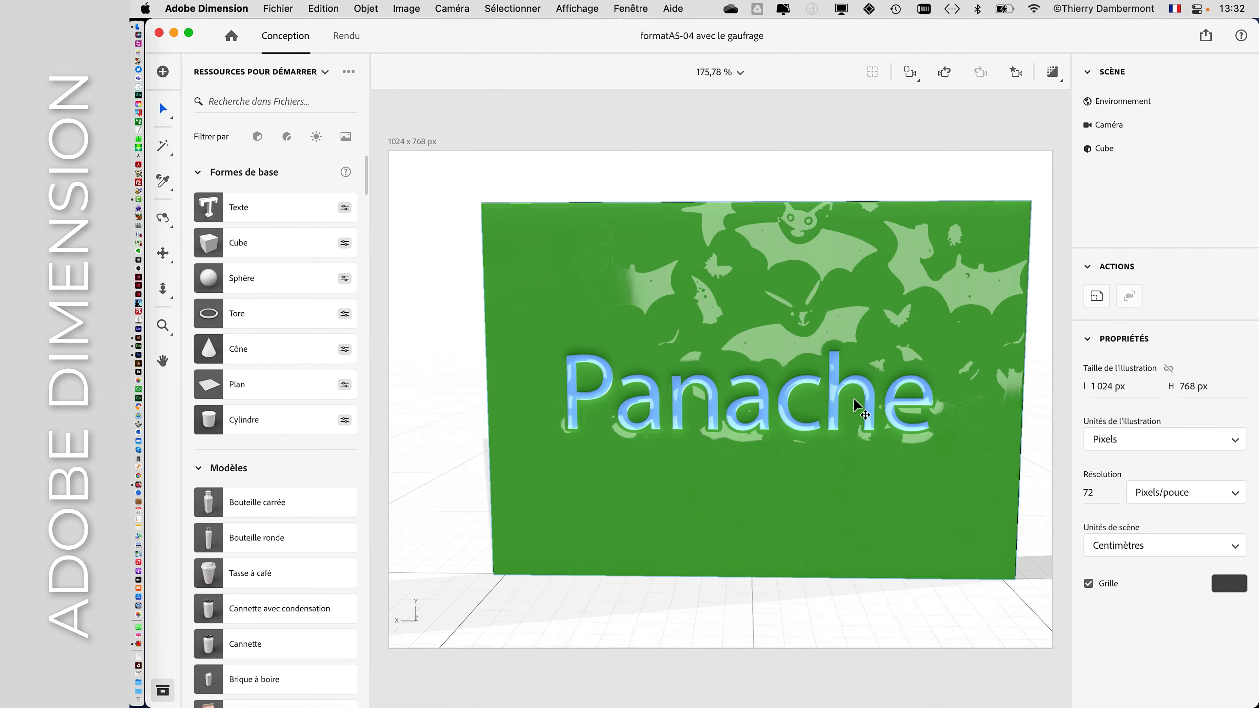
mouse_move(854, 402)
right_down()
mouse_move(646, 413)
mouse_move(851, 402)
right_up()
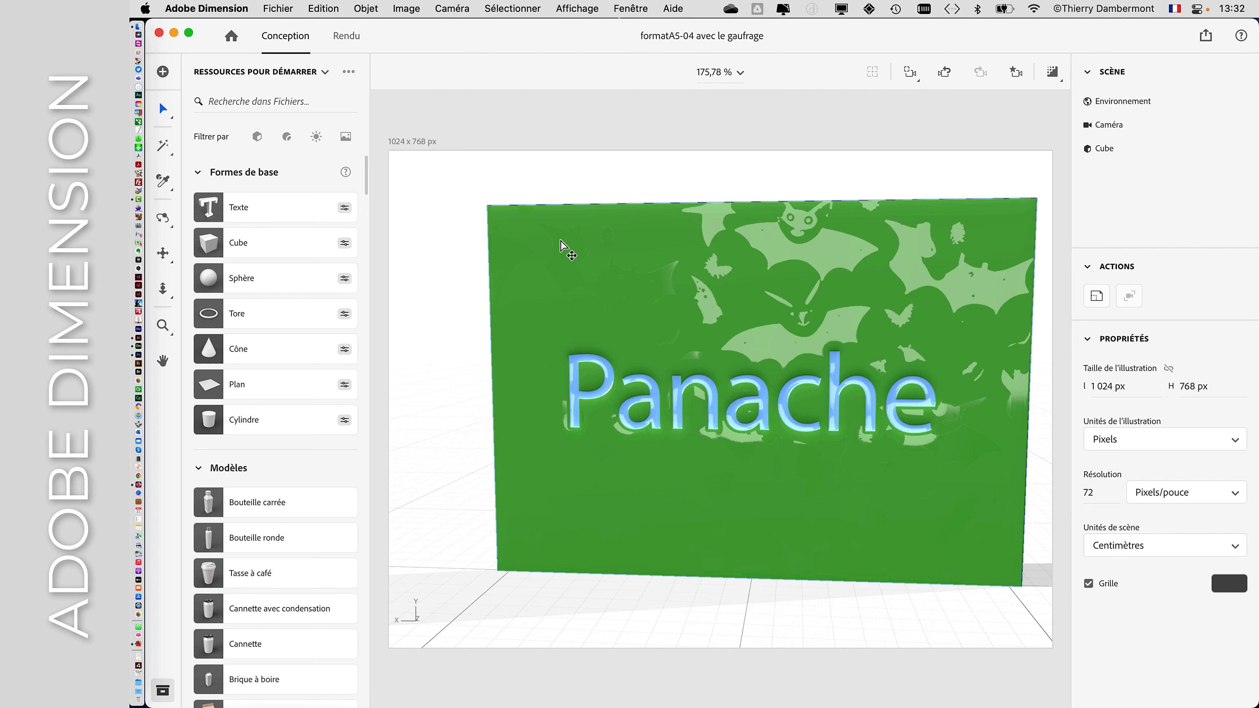
Step: Switch to Finder, open Cube_UV-02-texte-sur-deux-faces.psd from the Démarrage du cours 11 folder in Photoshop, and show it full screen
key(super+Tab)
key(super+Tab)
click(588, 237)
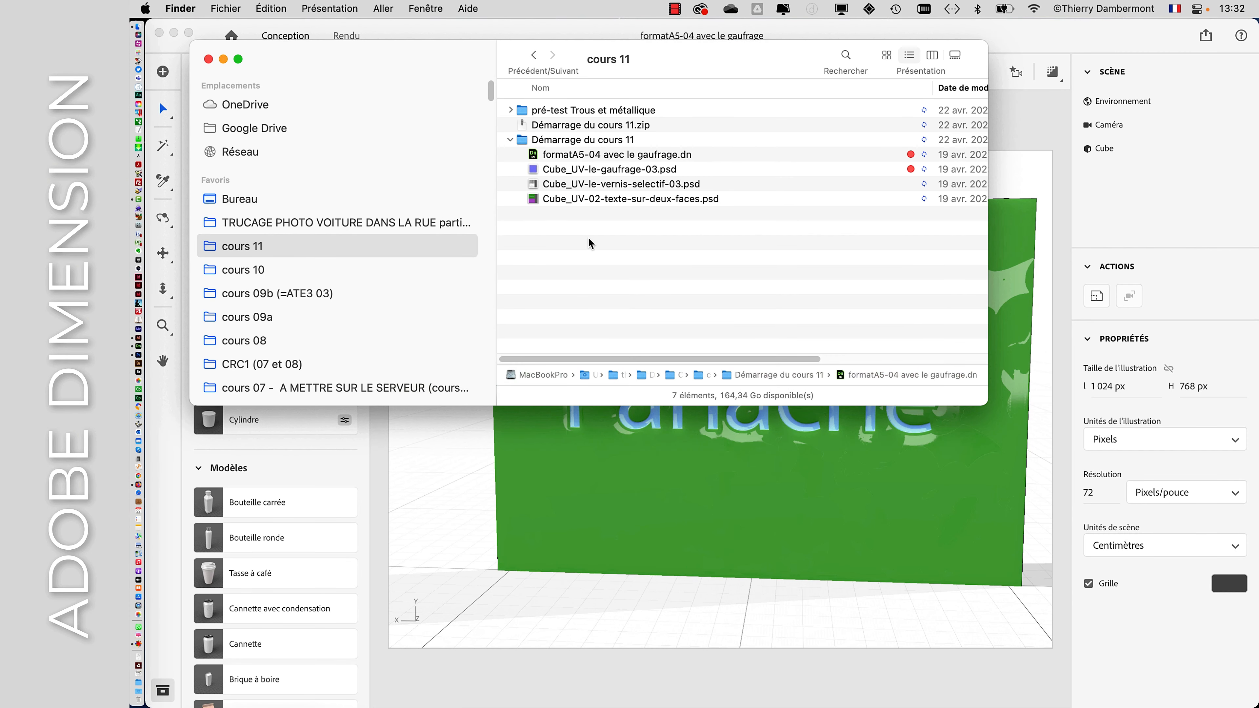
click(590, 184)
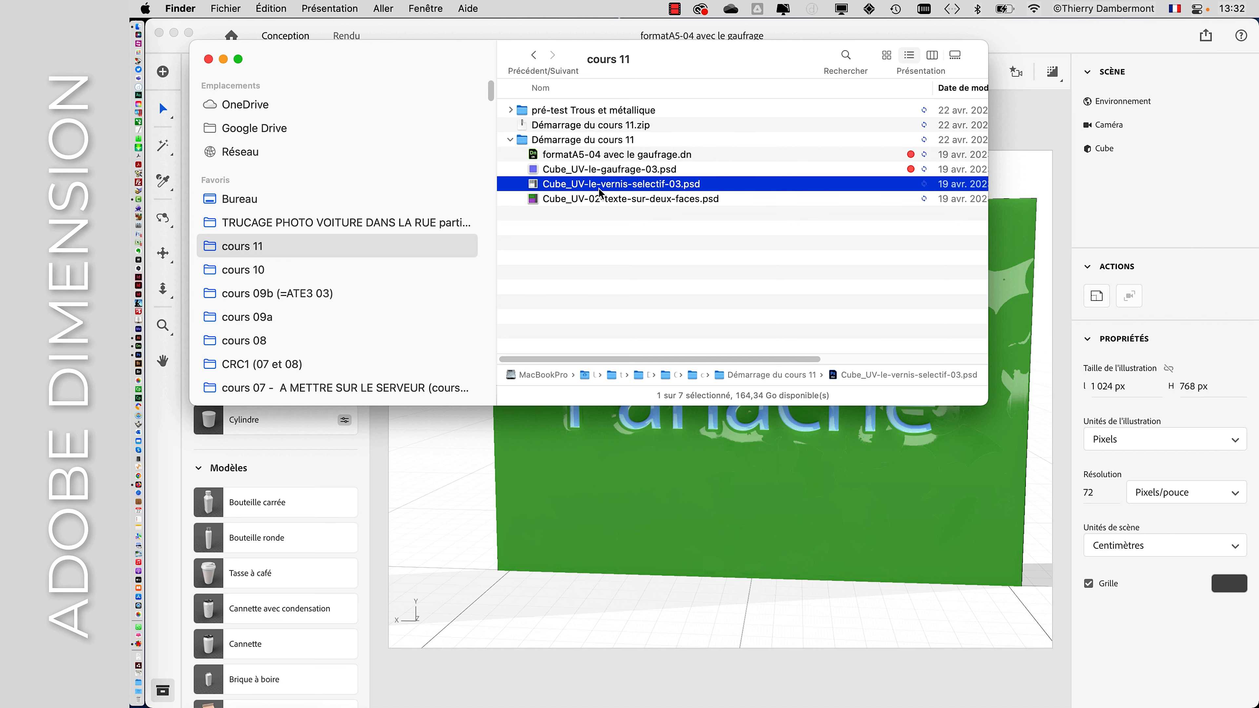
click(600, 199)
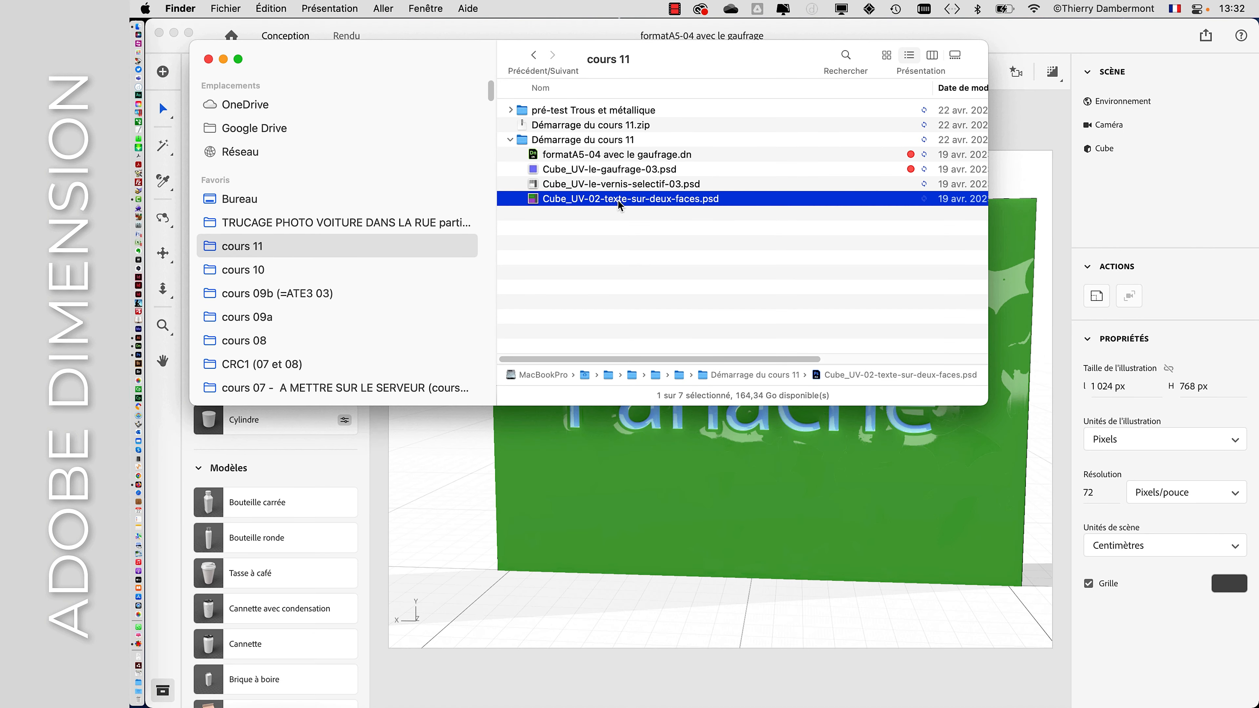
drag(617, 200, 141, 363)
key(f)
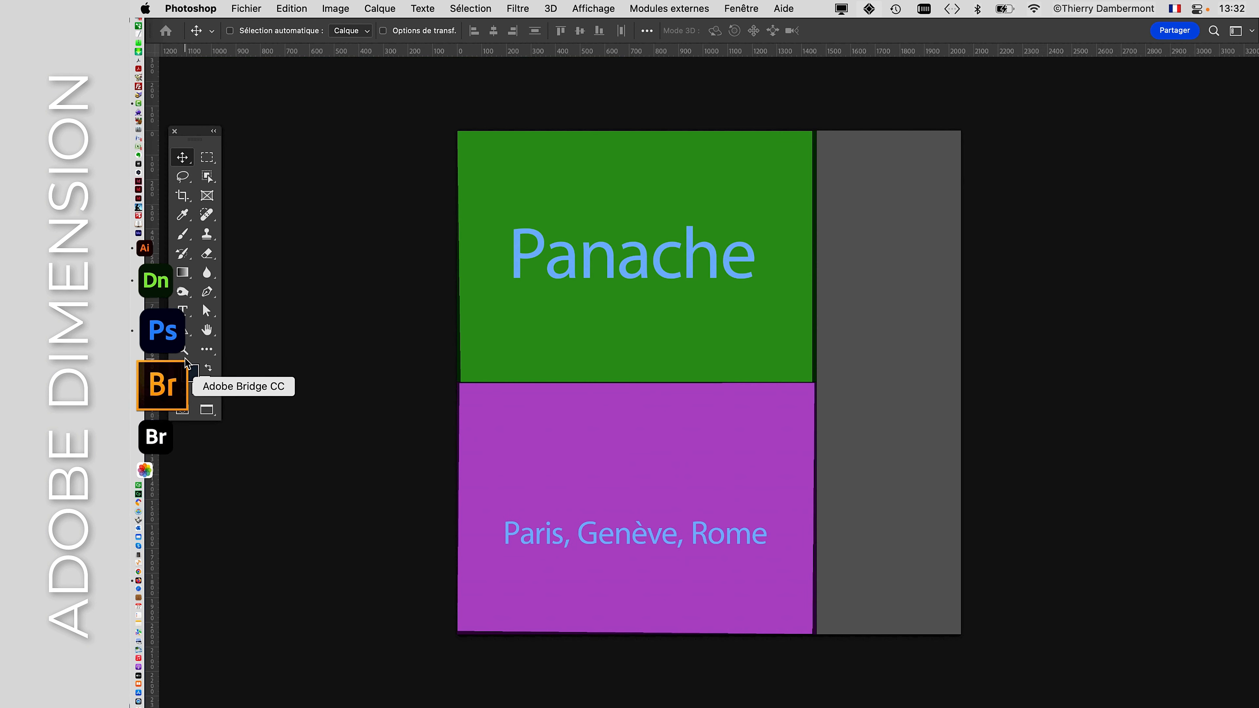
Step: Display the layers and inspect the Votre illustration group by hiding its two text layers and two rectangles
click(754, 7)
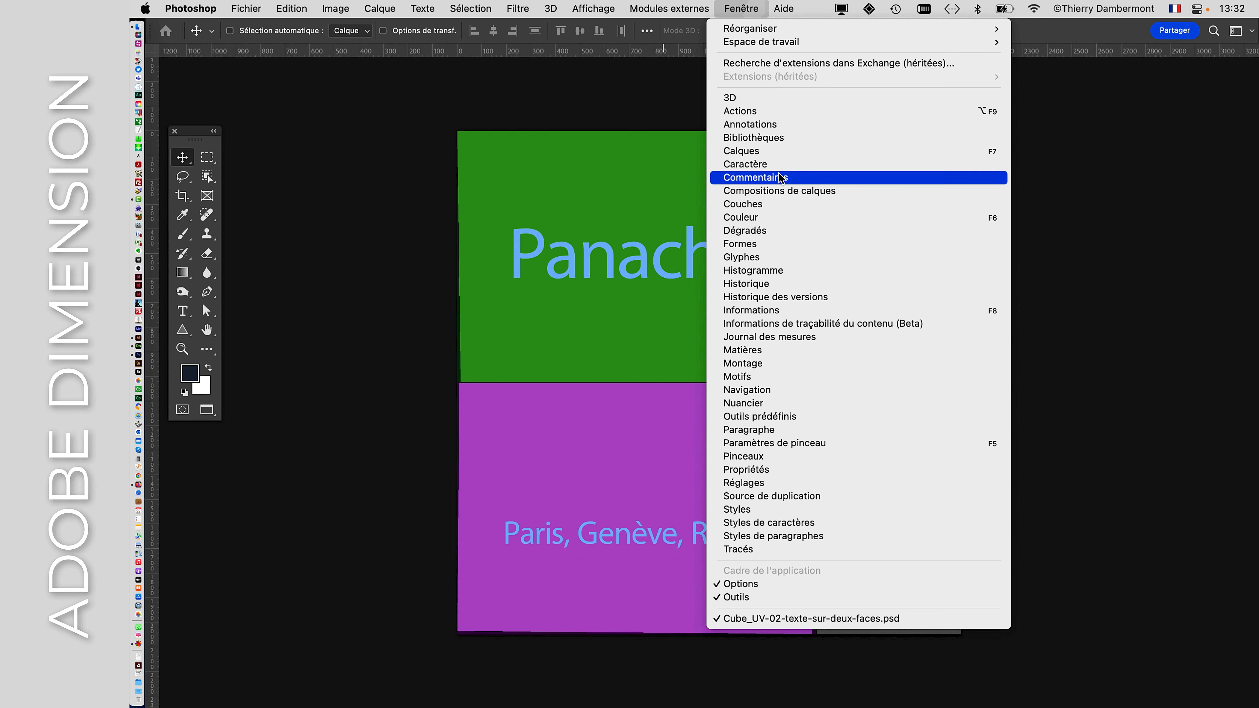
click(789, 156)
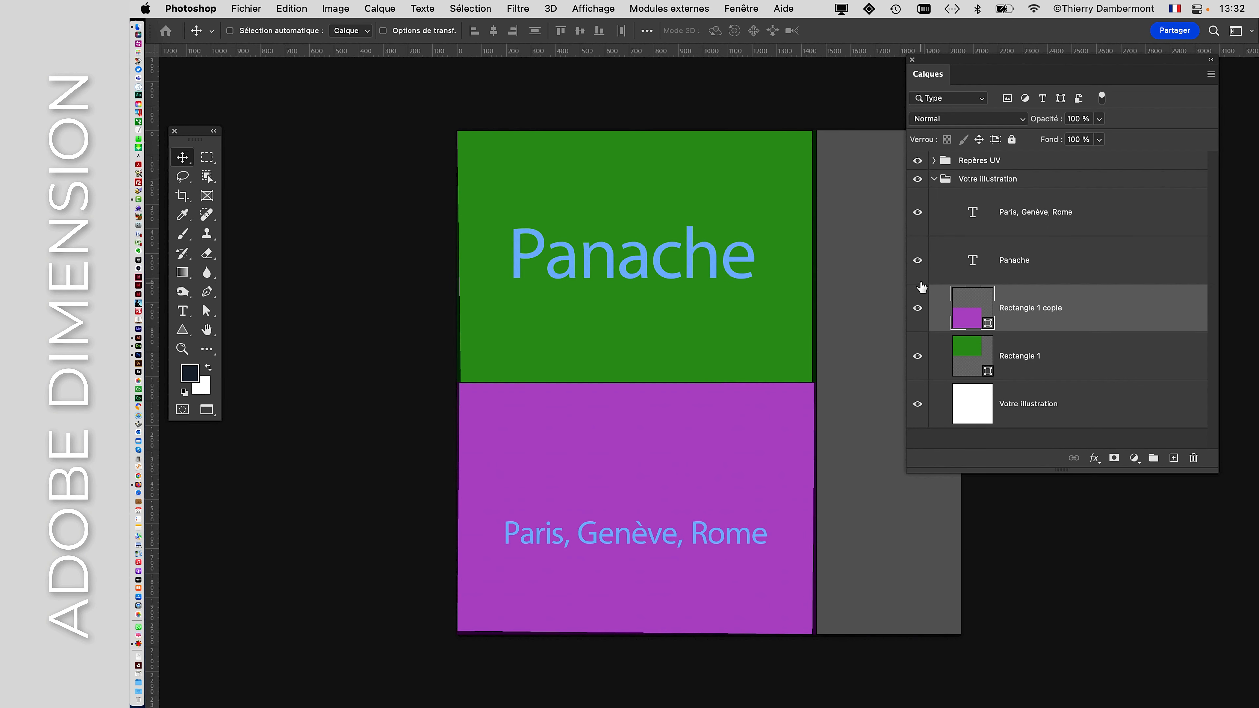
click(934, 180)
click(918, 180)
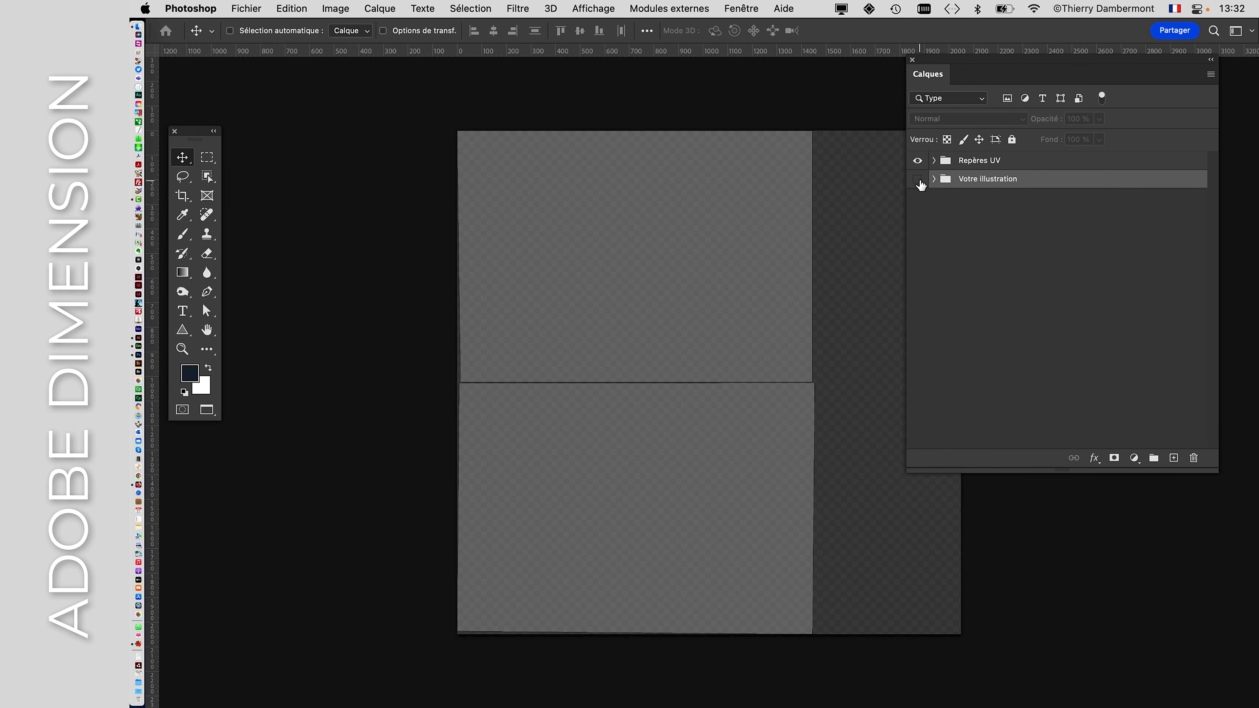
click(918, 179)
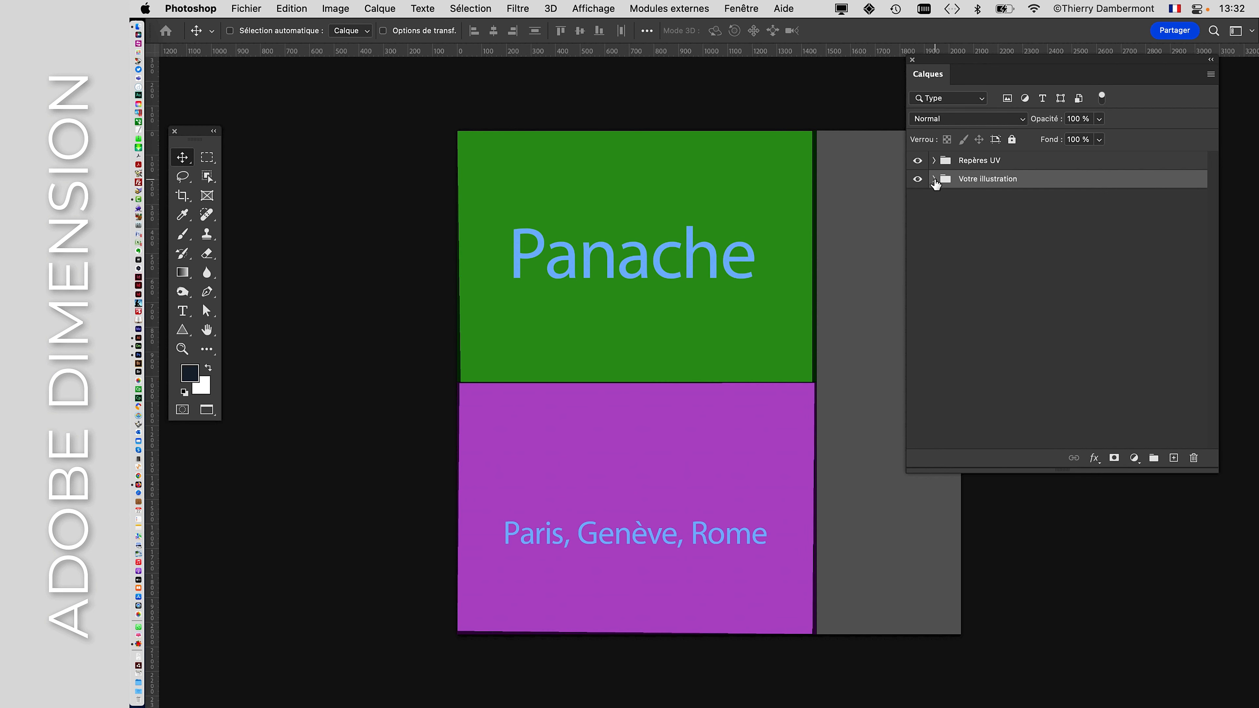
click(934, 179)
drag(915, 222, 919, 353)
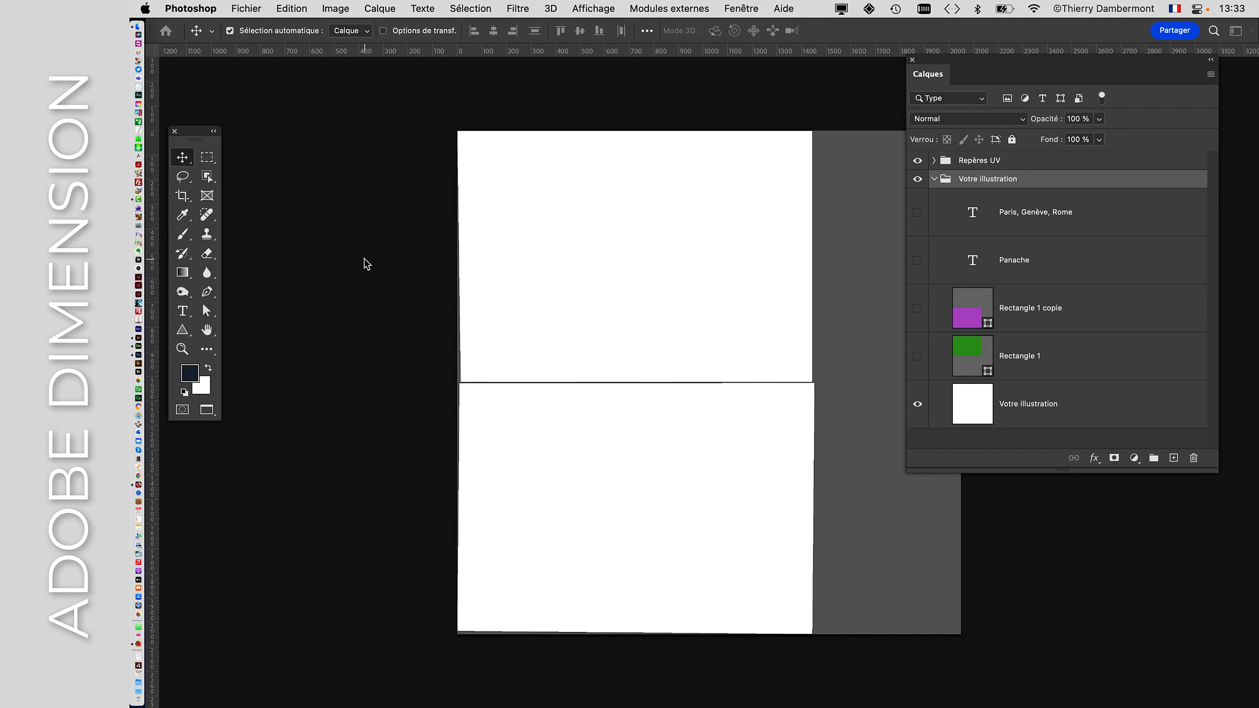
Step: Close the Photoshop texture file and switch back to Adobe Dimension
key(super+q)
click(705, 305)
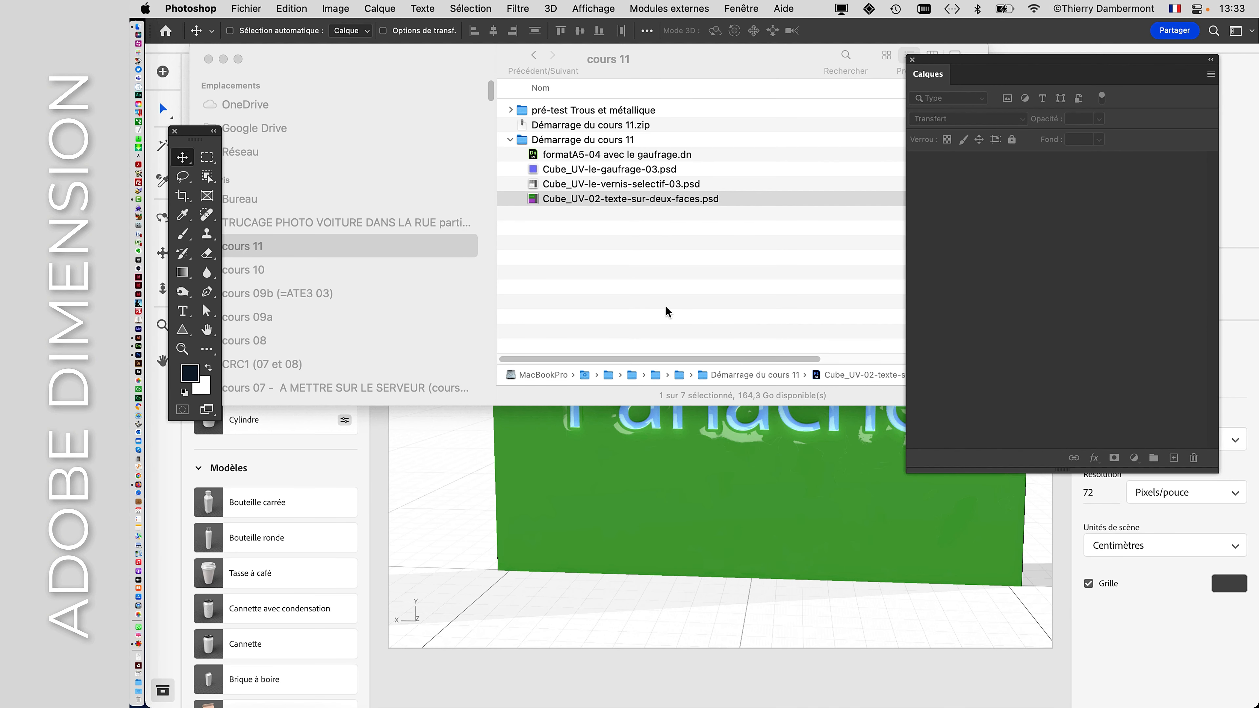
click(653, 568)
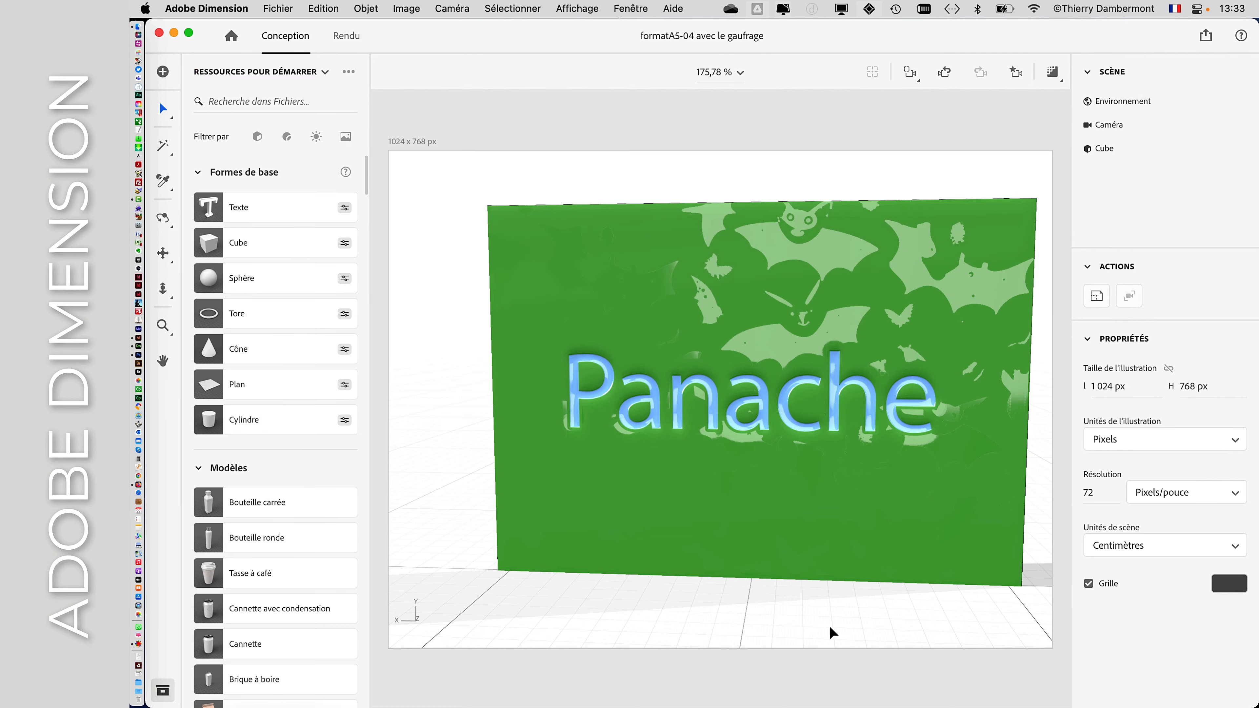
Step: Close the current scene, create a new one, and add a Cube from the basic shapes
key(super+n)
click(717, 444)
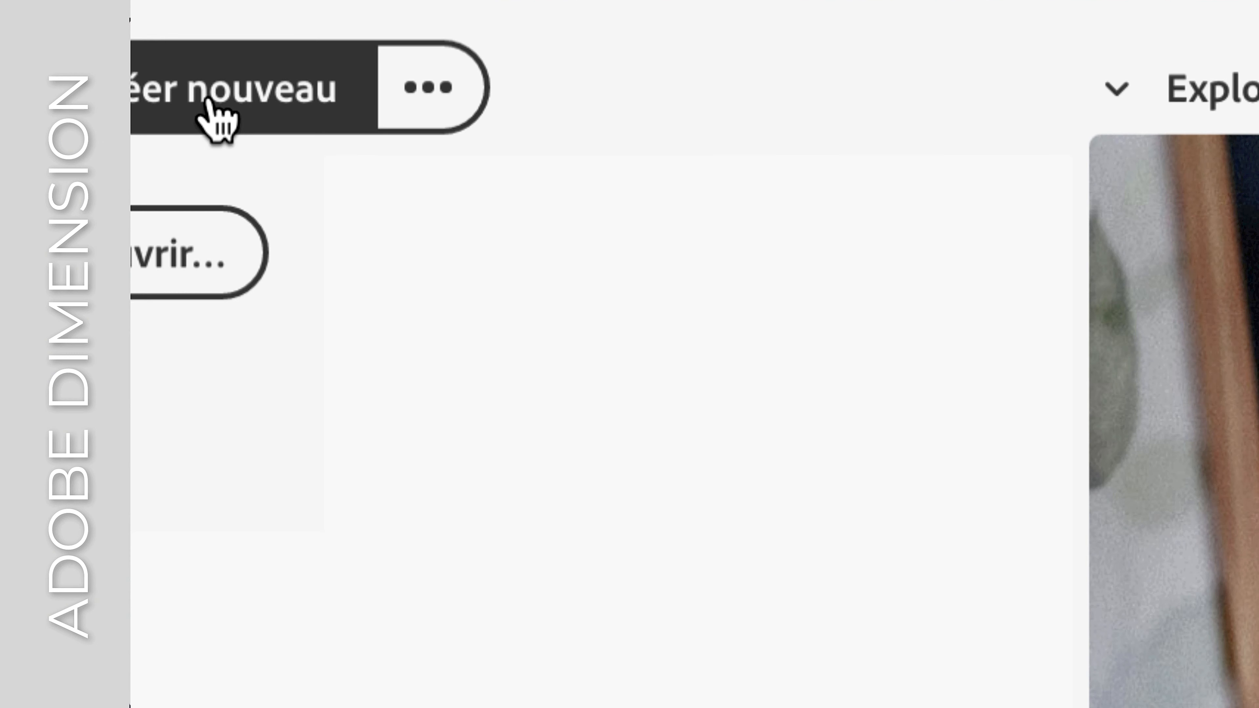
click(208, 102)
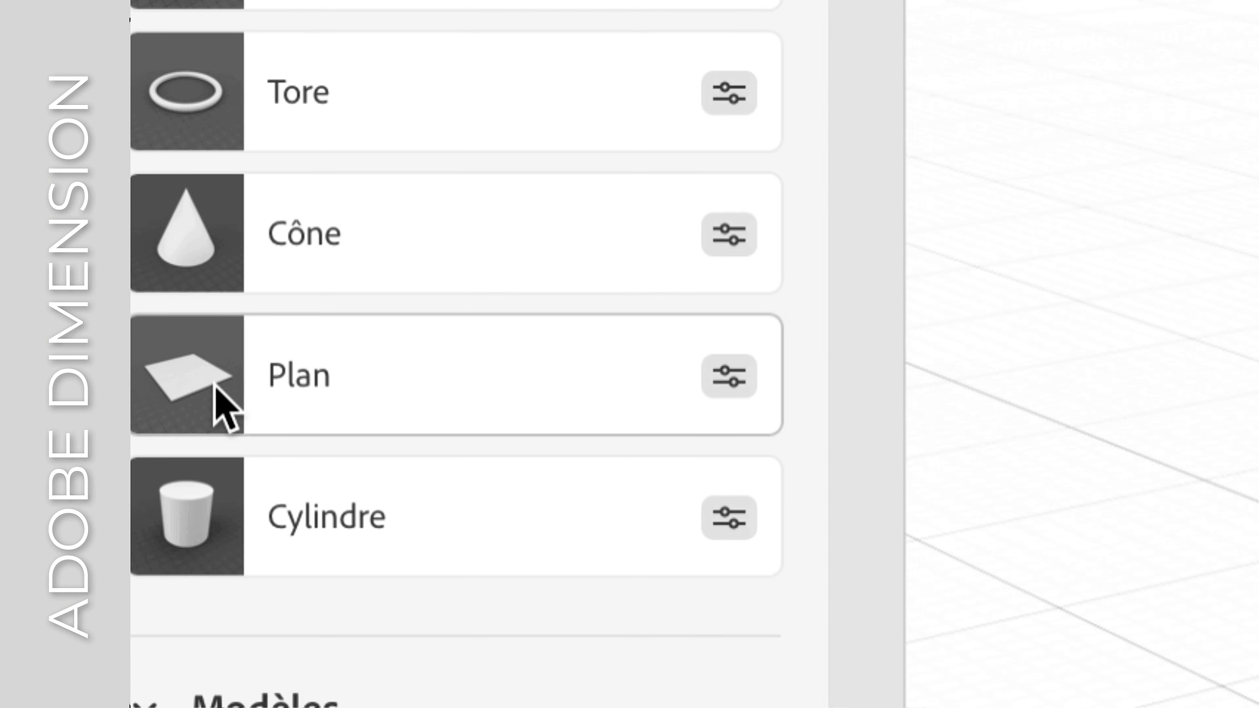
scroll(212, 382, up, 5)
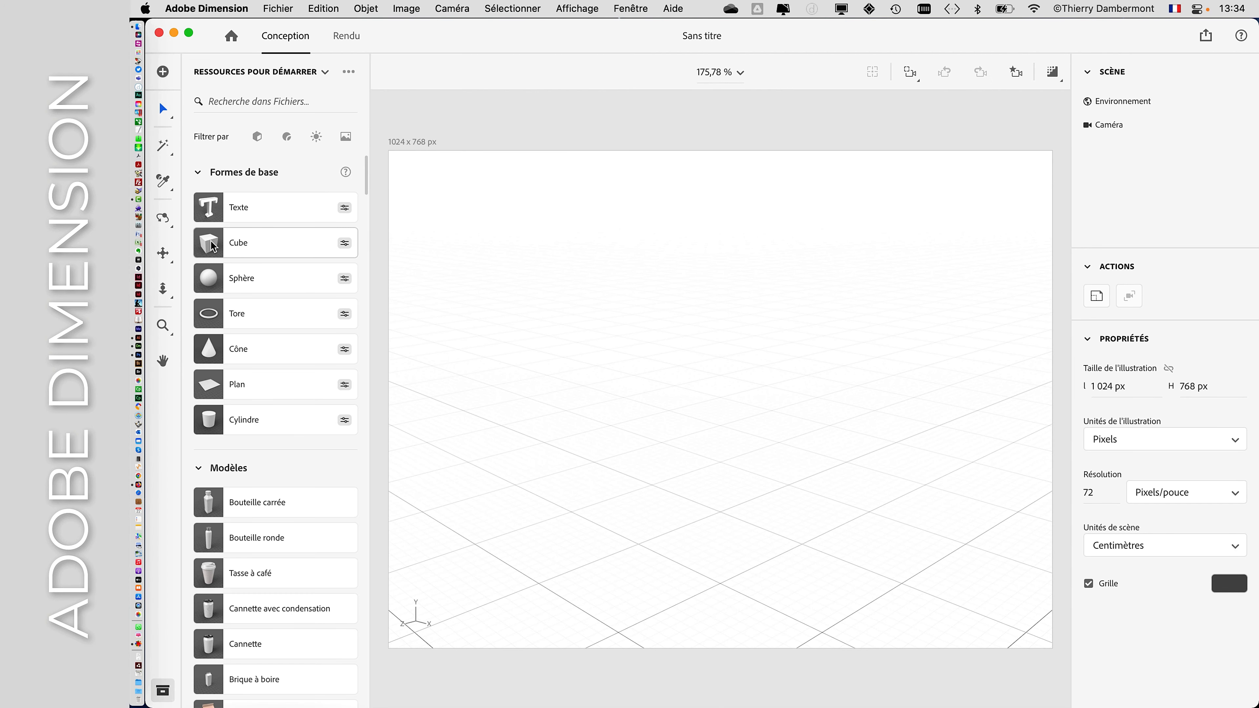
click(213, 246)
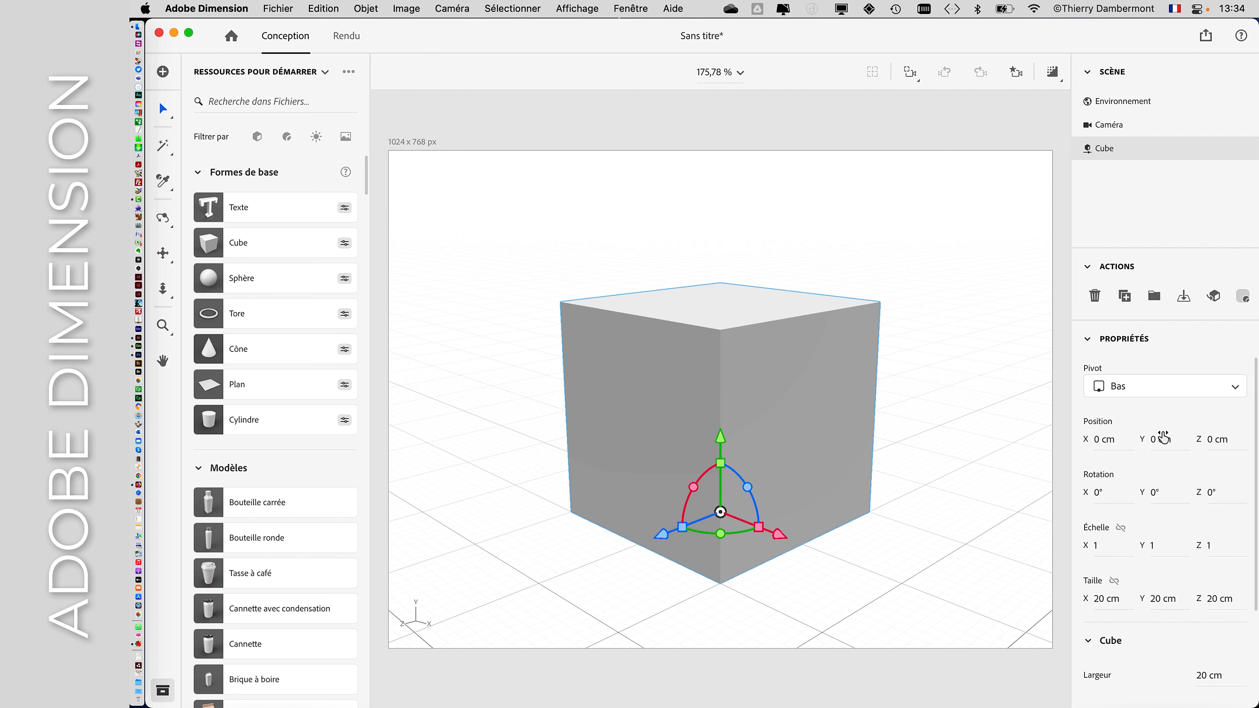
Step: Set the cube's width to 21 cm, its height to 14,8 cm and its depth to 0,5 cm
scroll(1163, 438, down, 3)
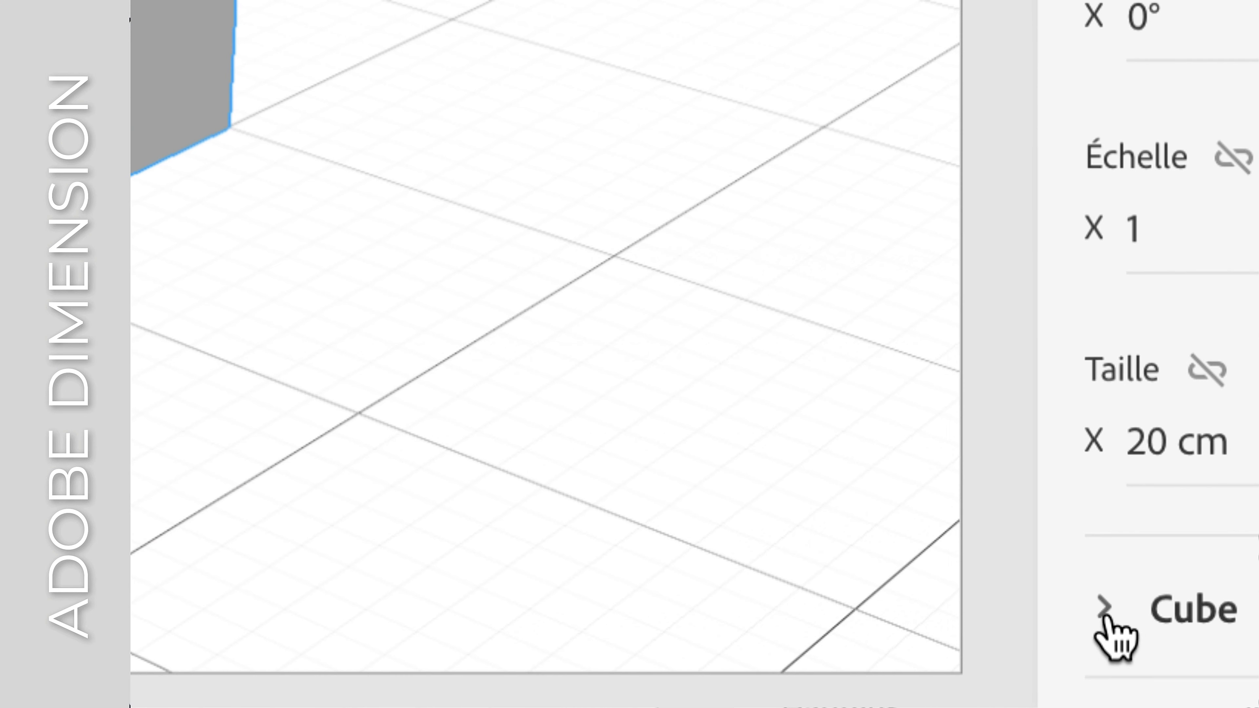
click(1103, 615)
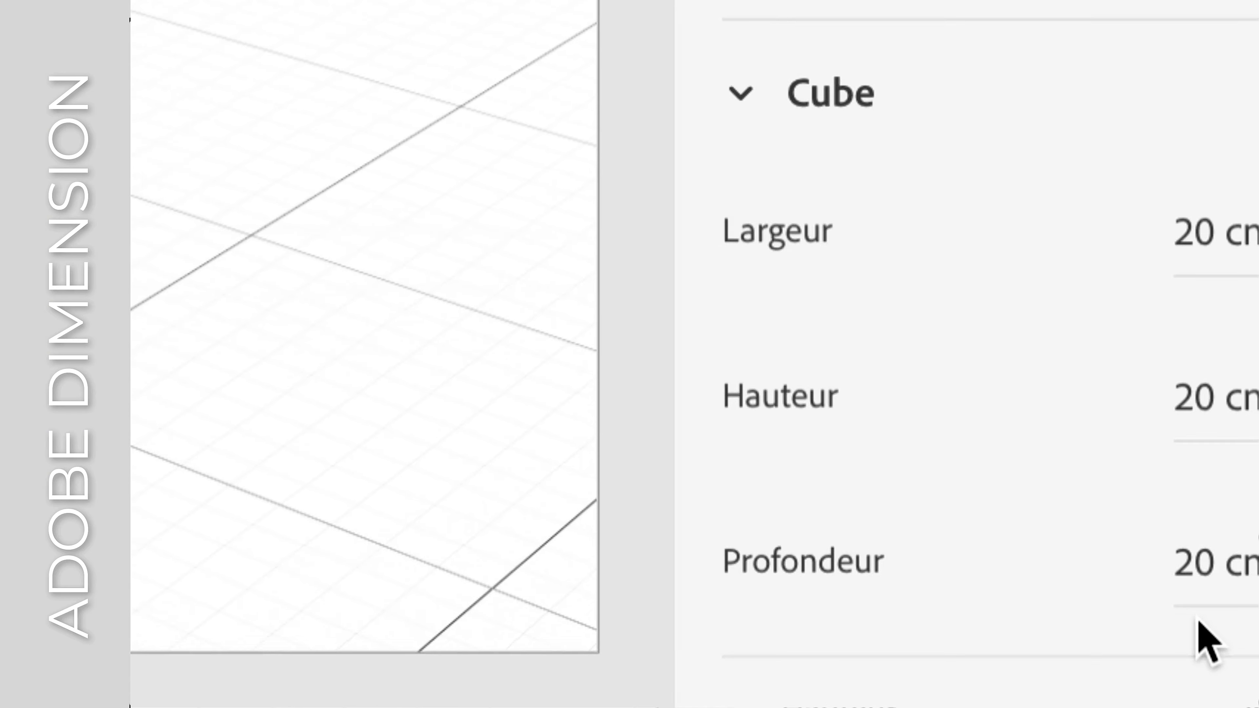
click(1209, 566)
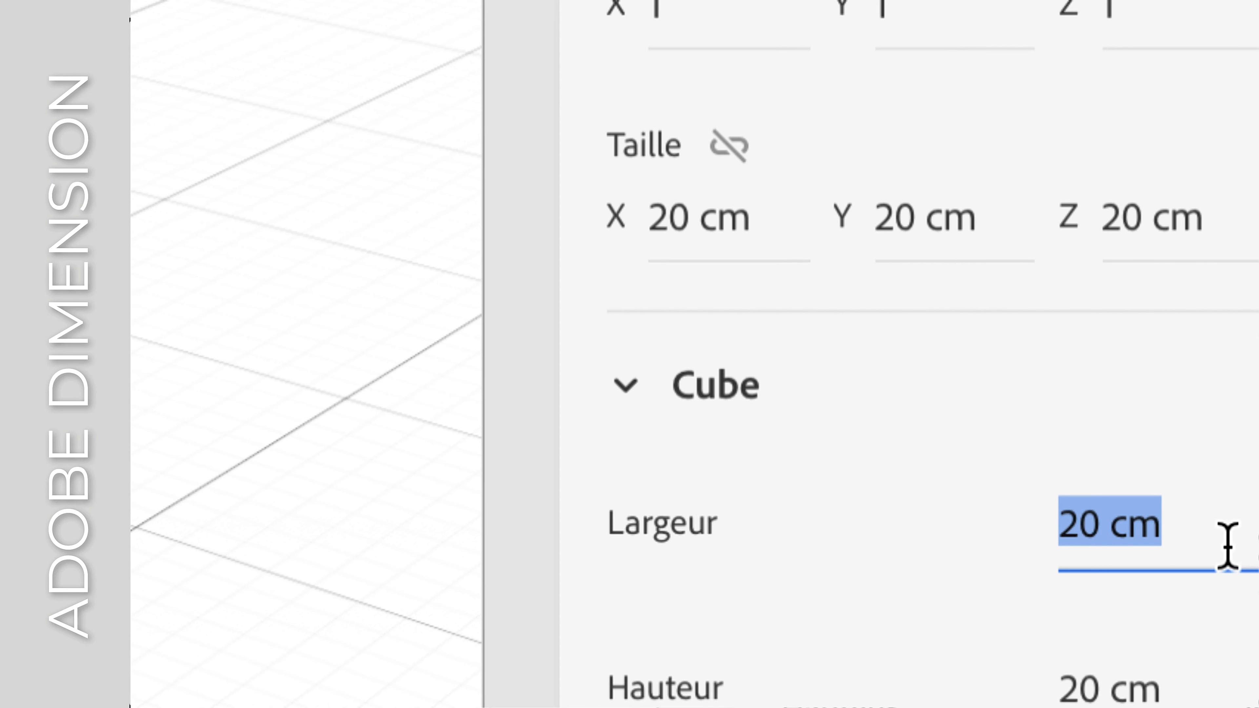
text(21)
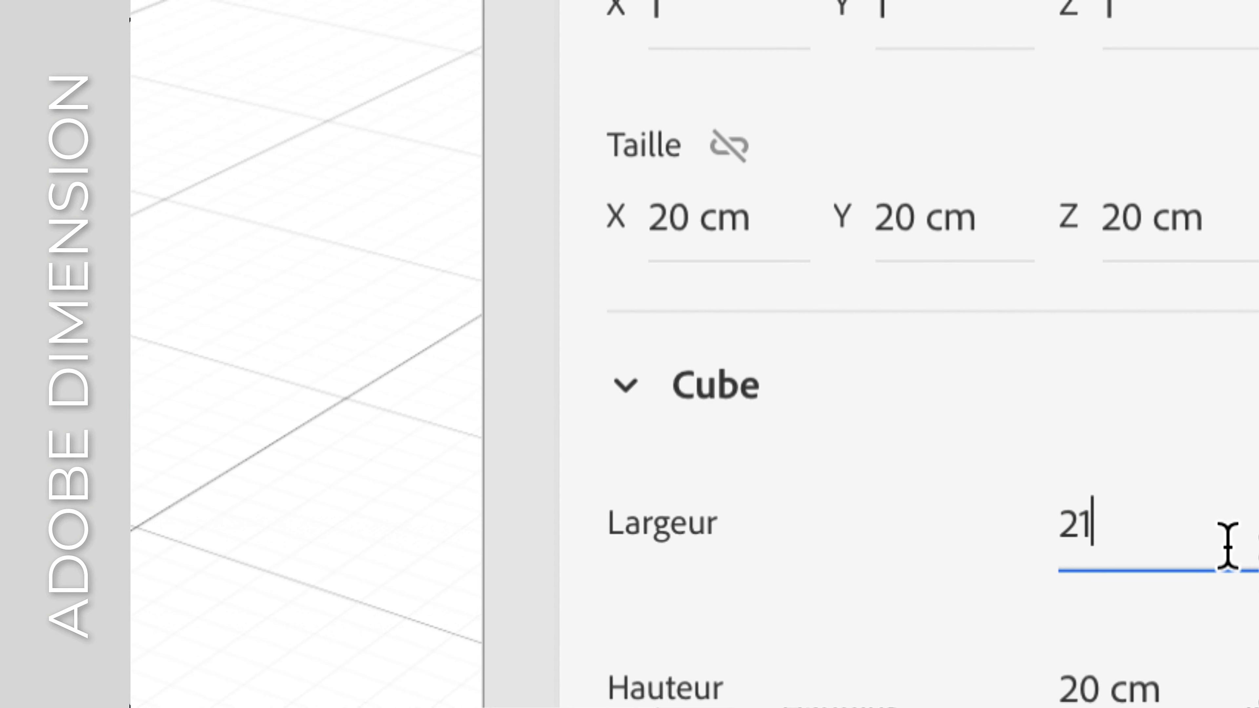
key(Tab)
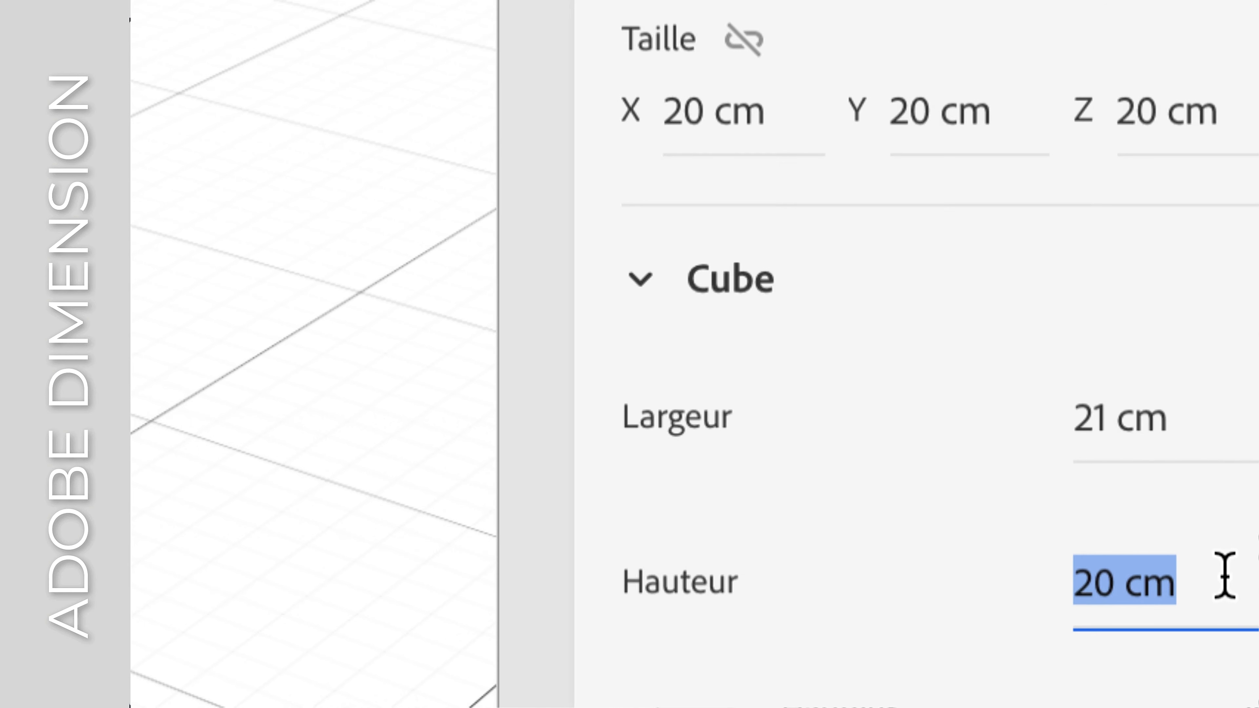
text(14,8)
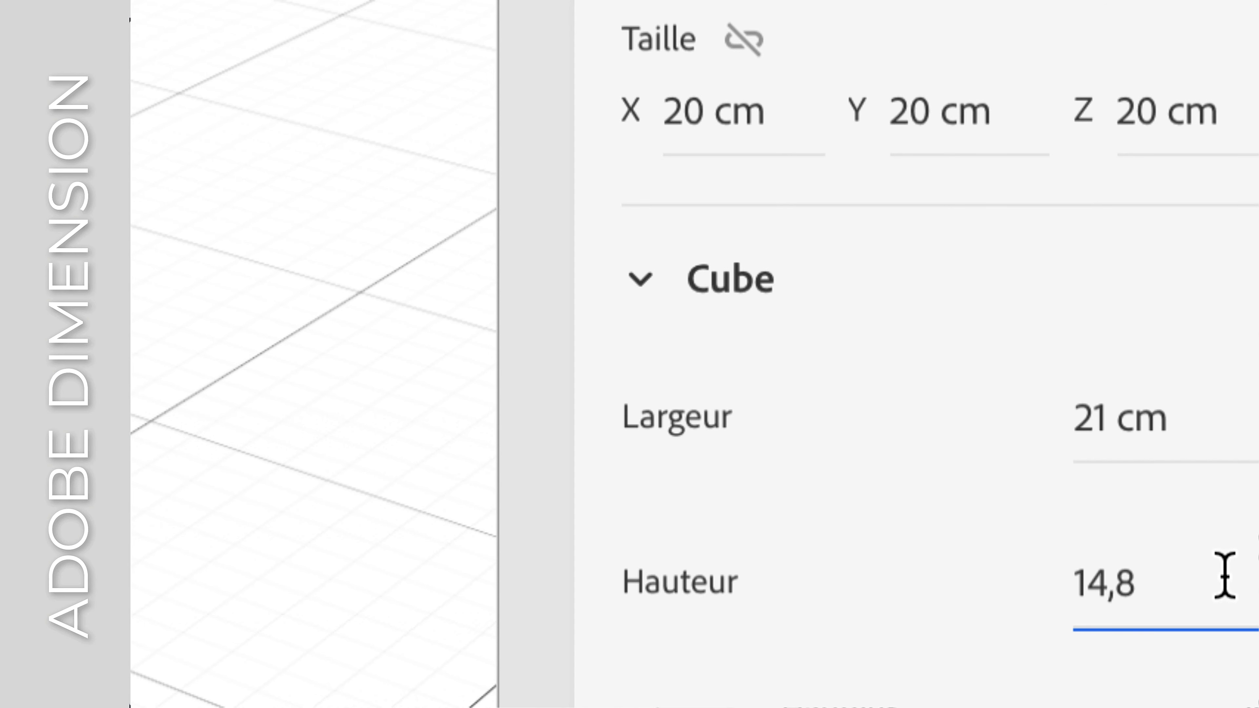
key(Tab)
text(0,5)
key(Return)
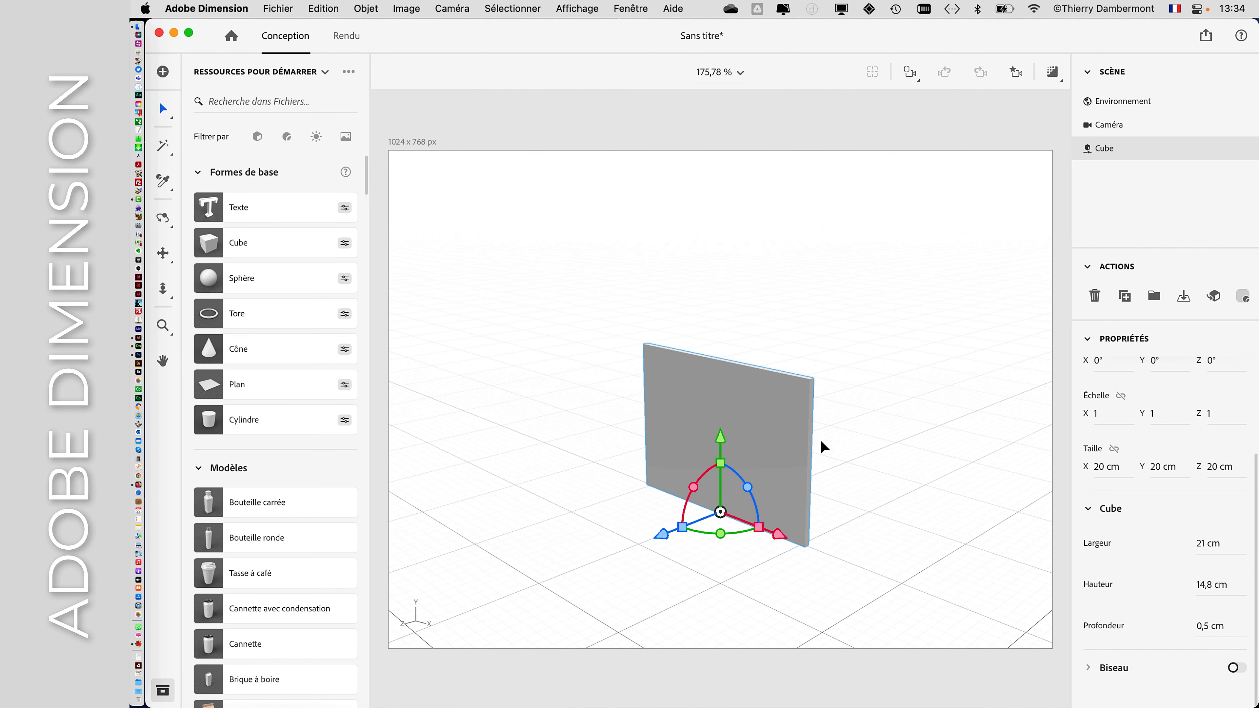
Step: Examine the thin edge and upper corner of the resized cube up close from several angles
right_drag(821, 444, 779, 428)
scroll(780, 427, up, 8)
right_drag(810, 371, 748, 432)
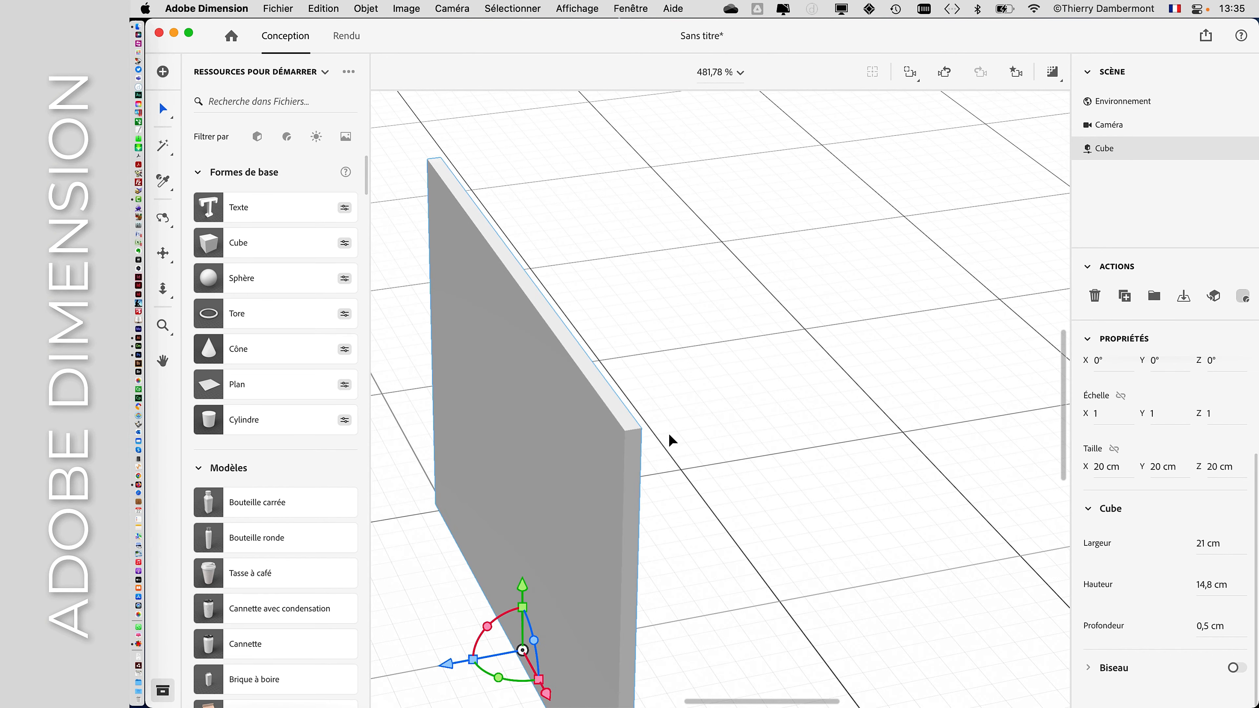
scroll(669, 447, up, 2)
right_drag(669, 449, 744, 457)
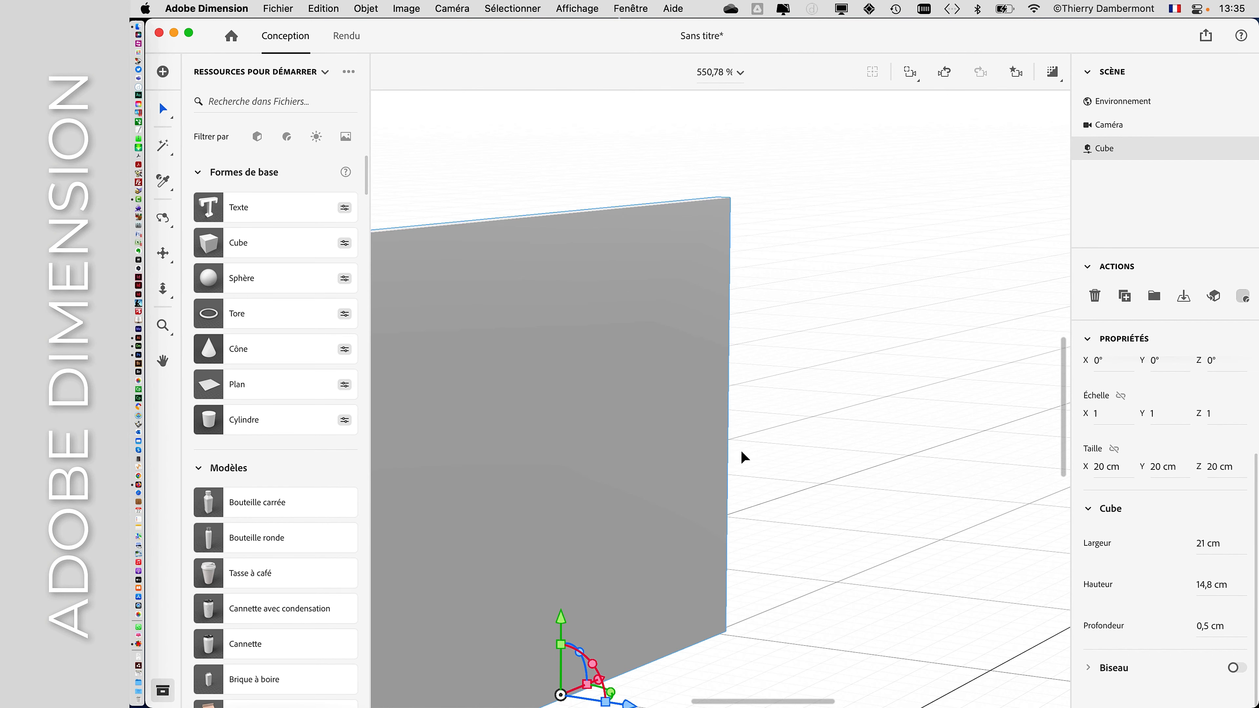
Step: Frame the camera on the selected cube and examine the whole panel from several angles
click(908, 79)
right_drag(683, 301, 913, 312)
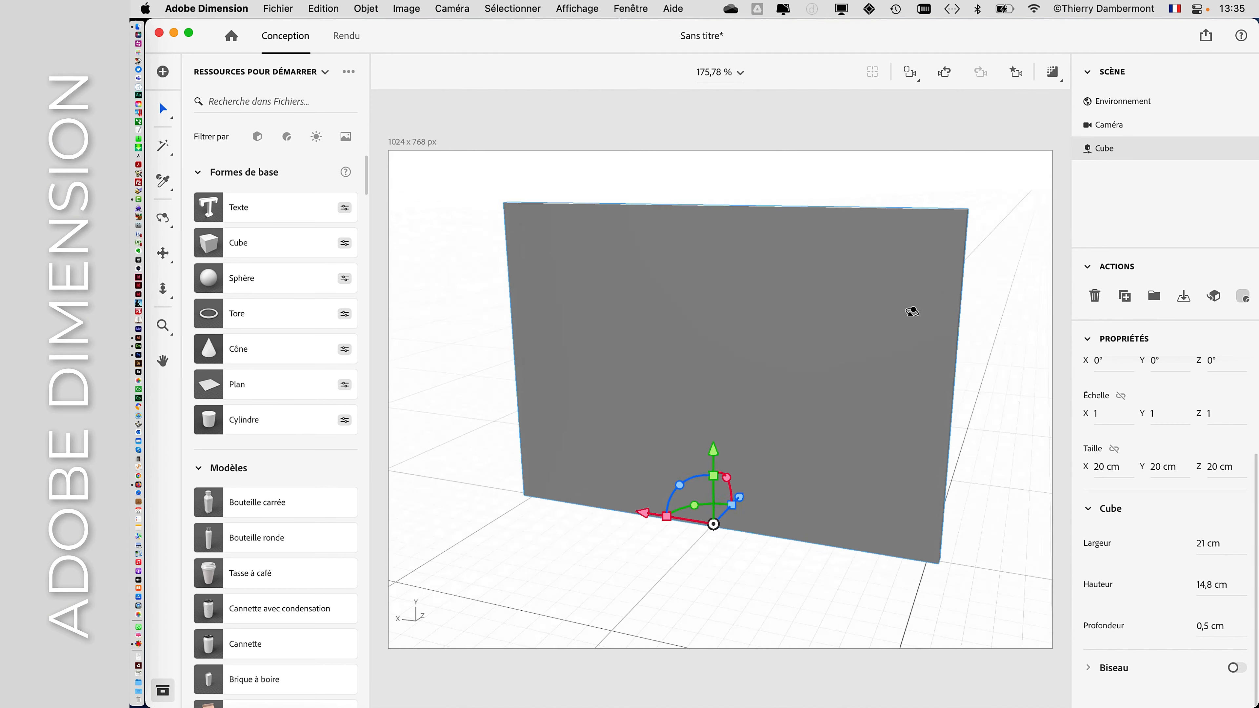
right_drag(742, 326, 825, 297)
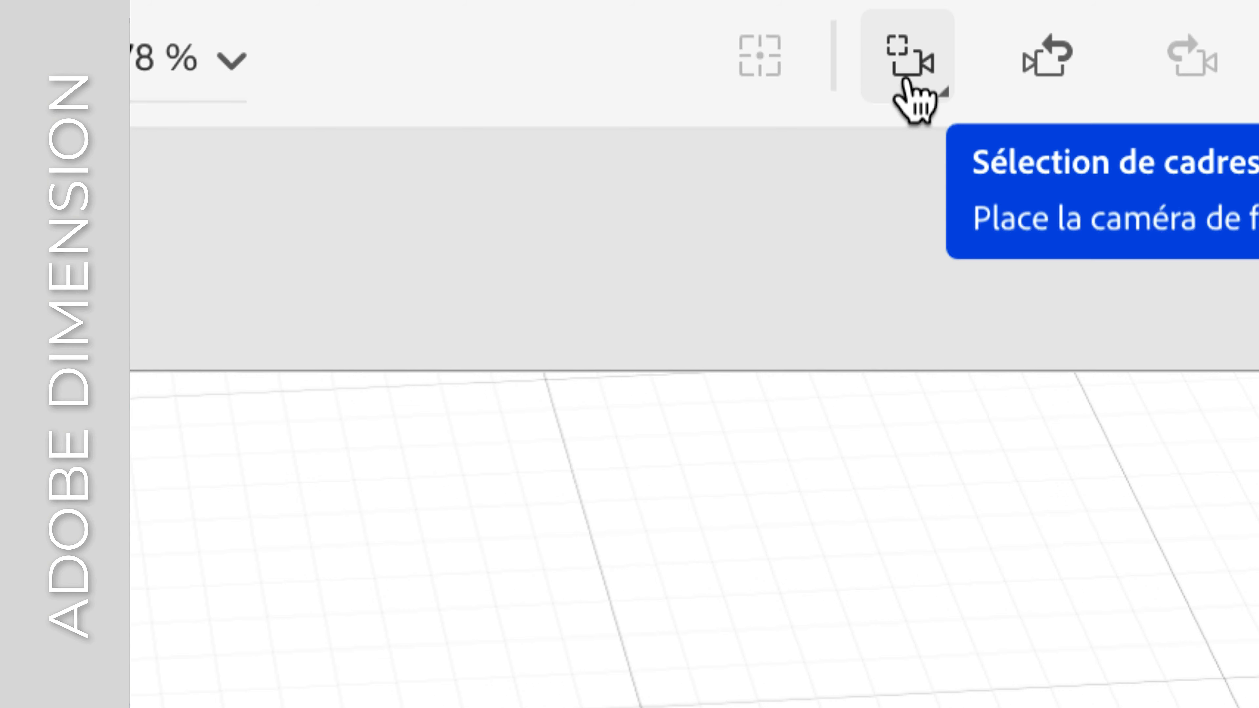
click(909, 82)
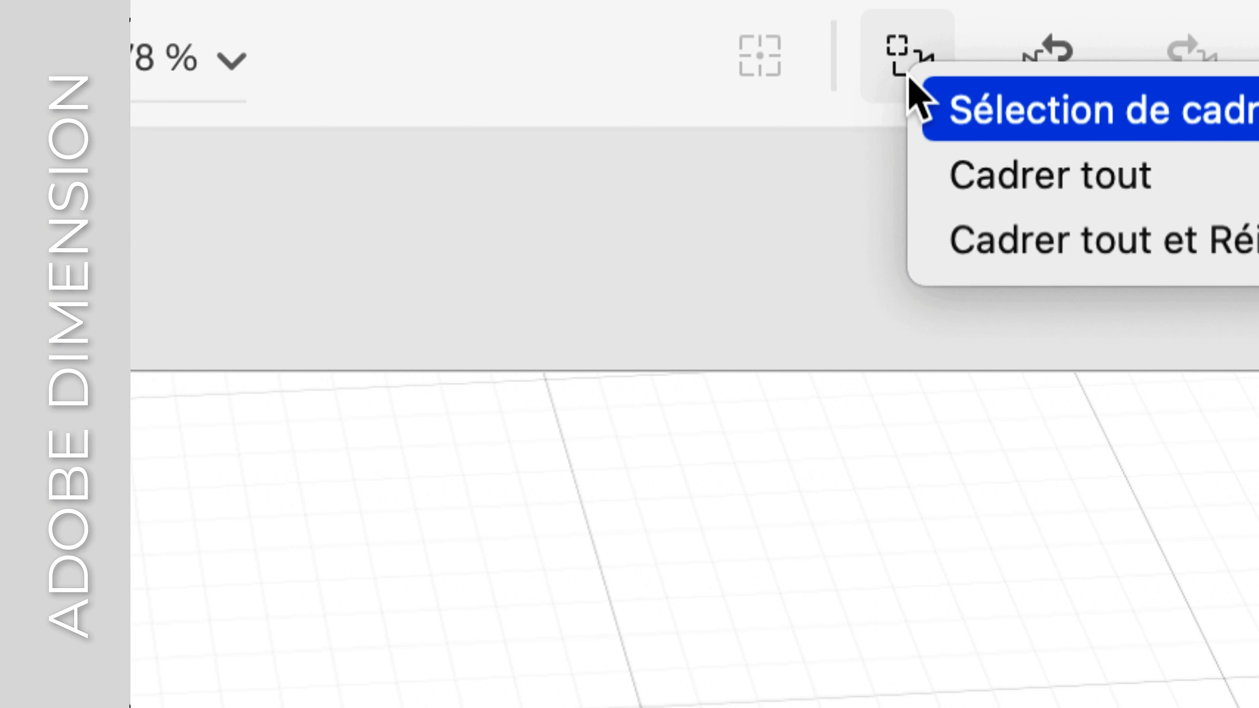
click(895, 37)
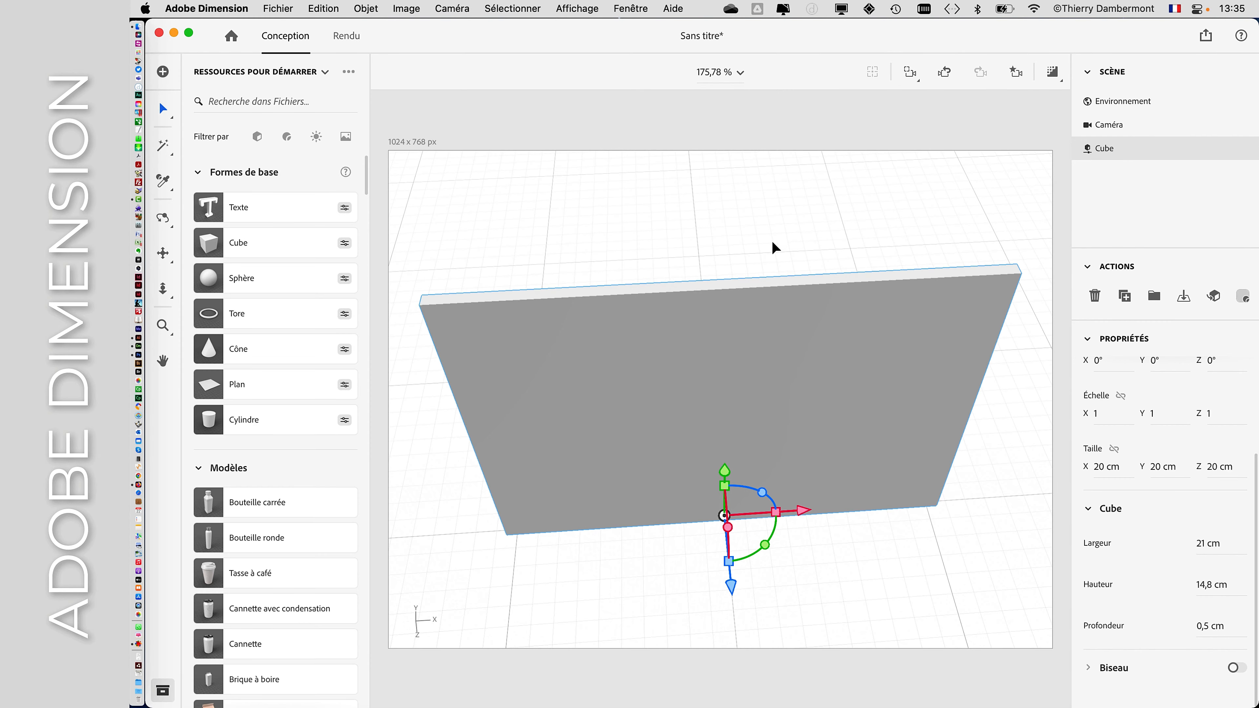
drag(753, 349, 801, 357)
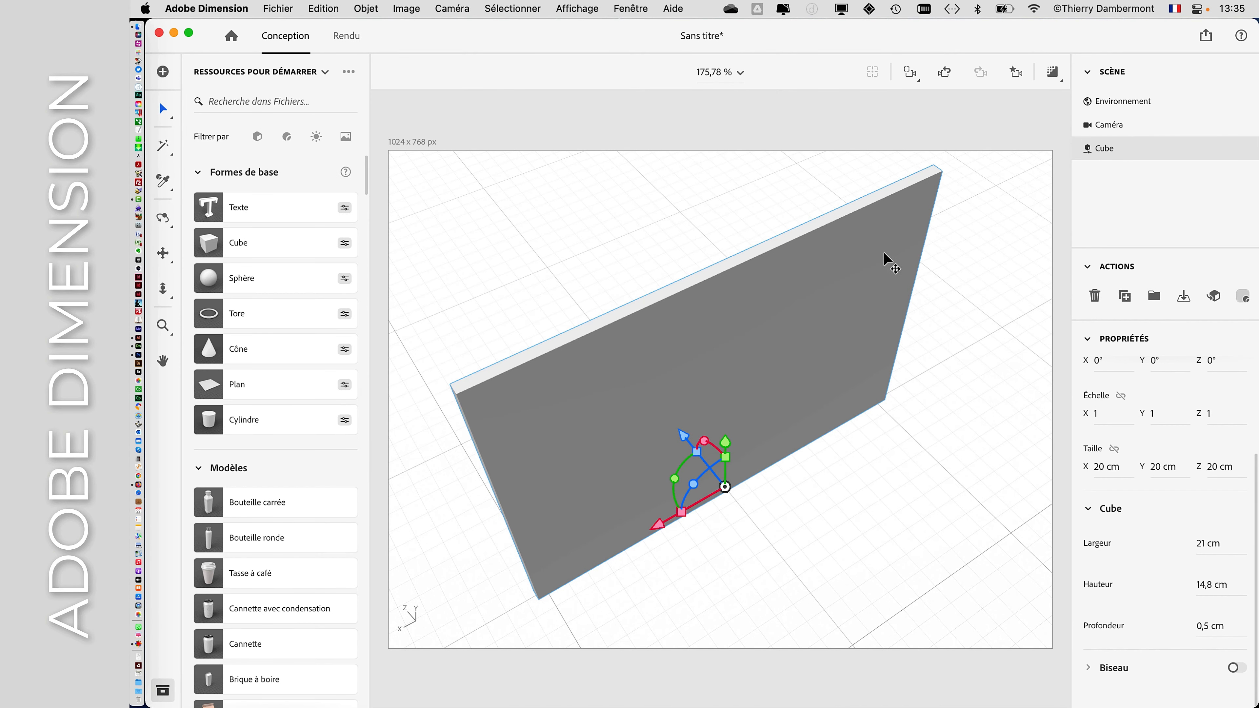
drag(888, 259, 853, 285)
Step: Save the scene as A5-avec-decoupe-01.dn in the cours 11 folder and deselect the cube
key(super+s)
text(A5-avec-decoupe)
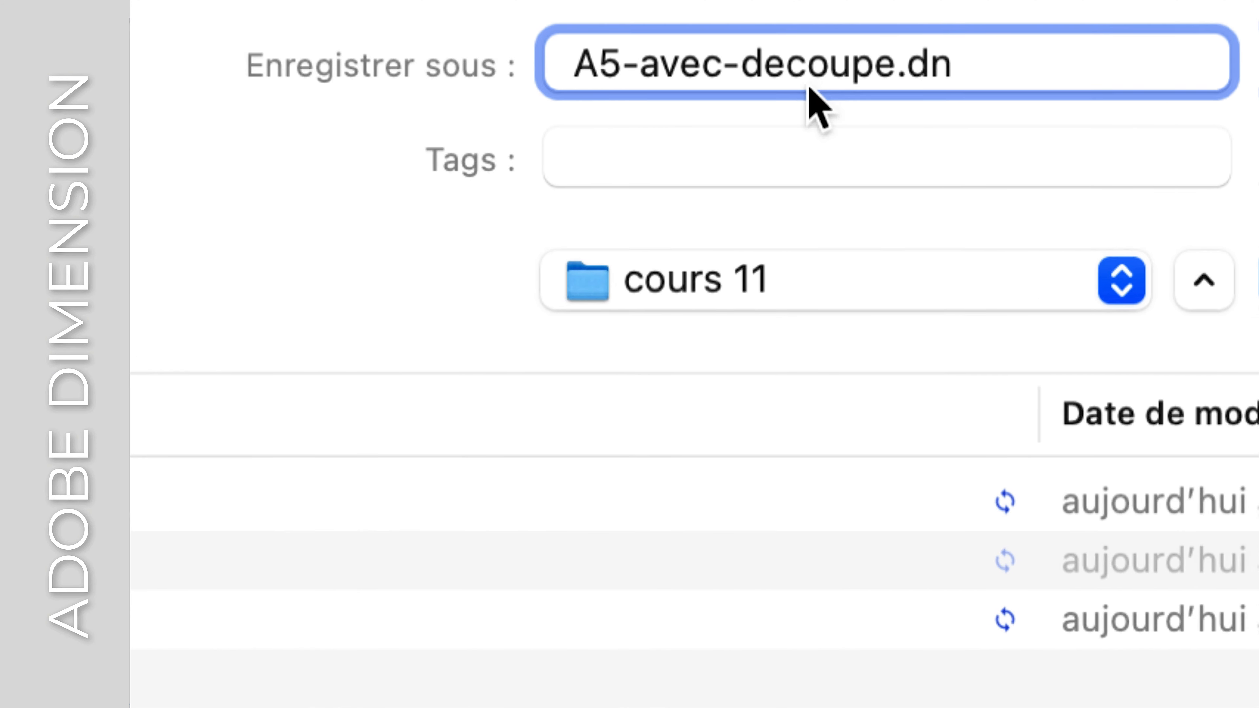
text(-01)
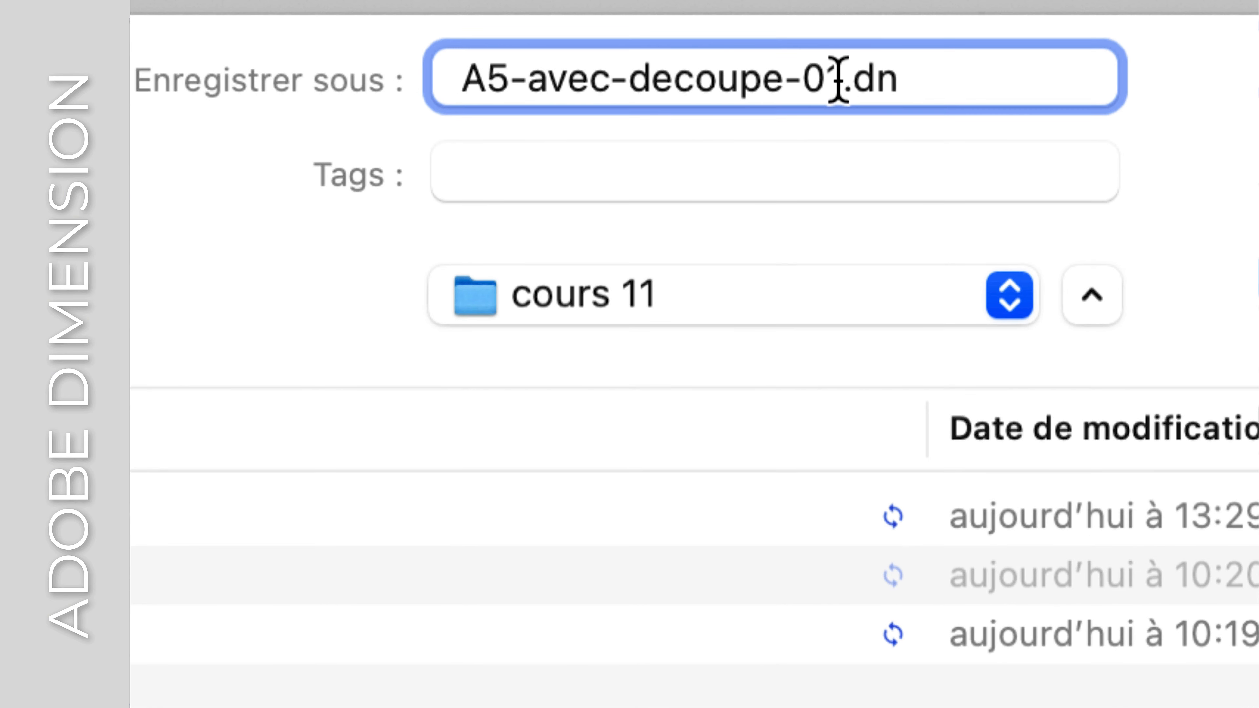
drag(838, 77, 753, 51)
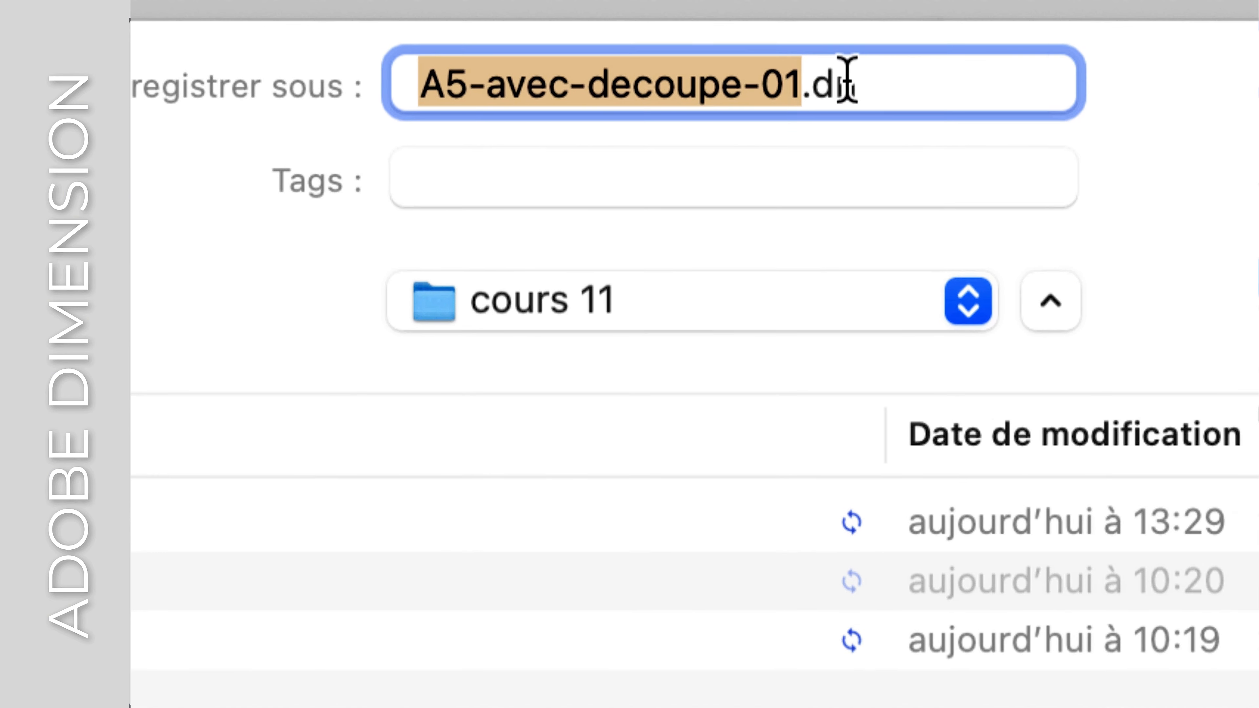
key(Return)
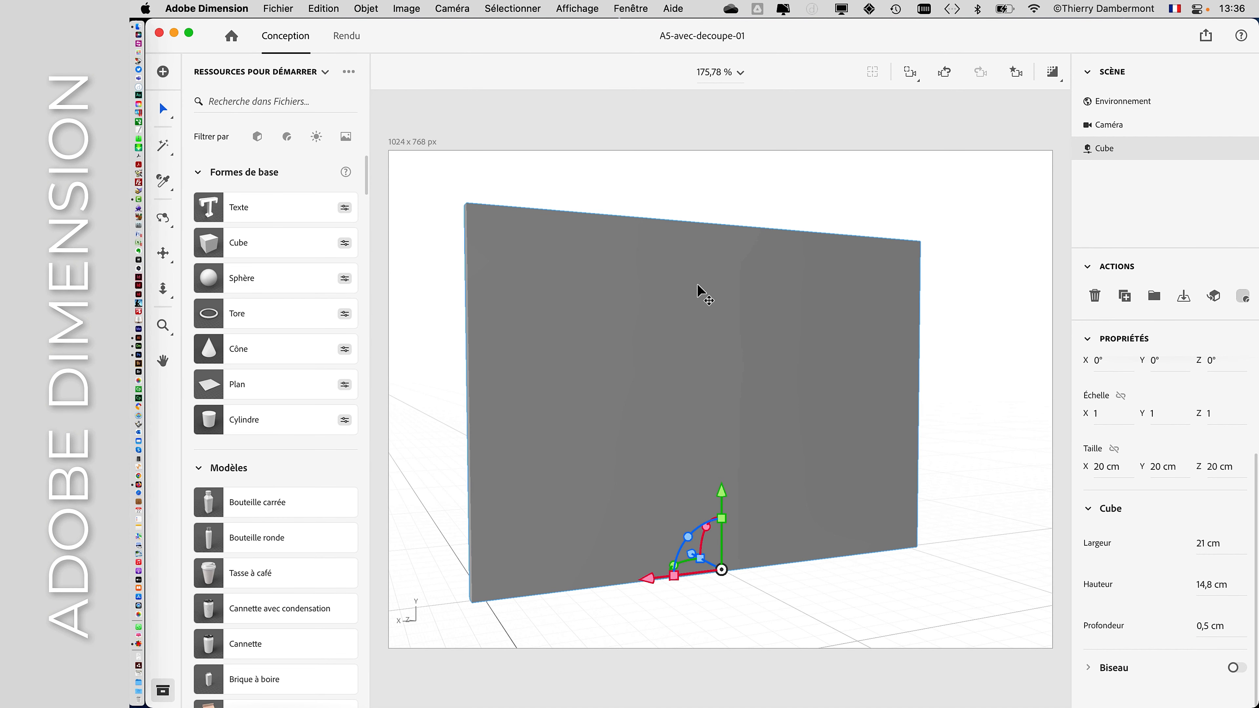
click(698, 196)
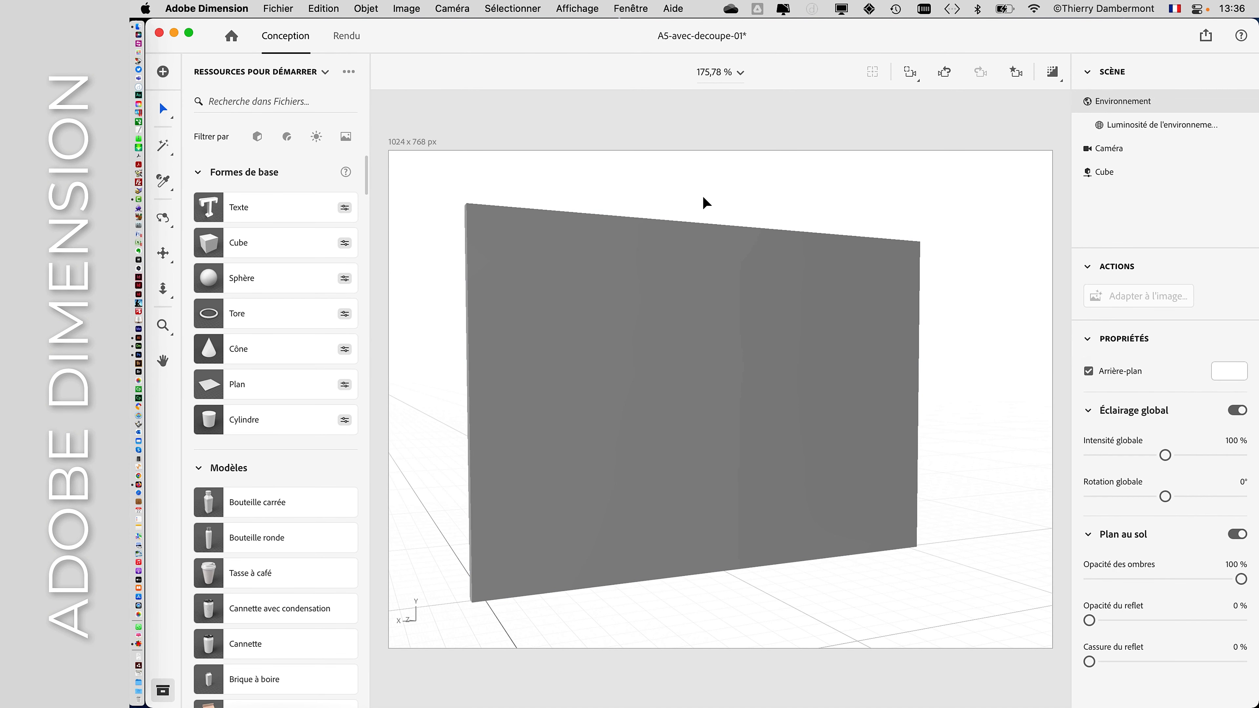